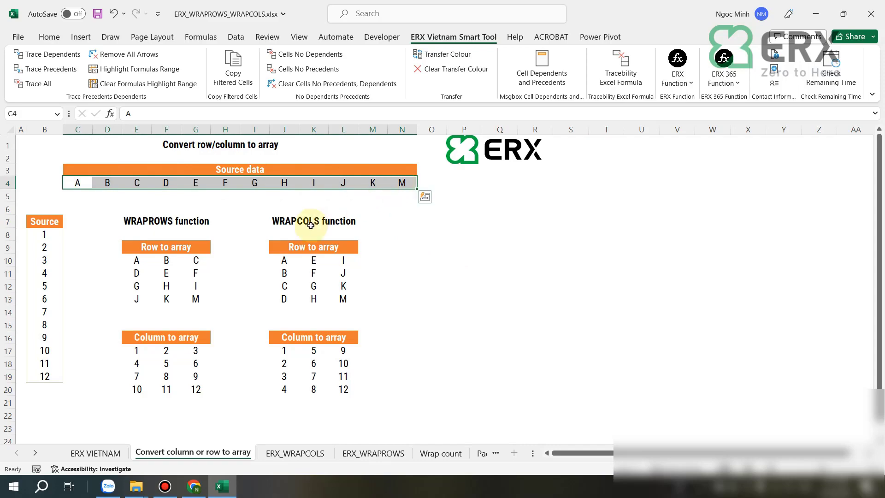
Start a screen capture covering the source row and the conversion tables, and outline source values A to M with a rectangle
{"action": "left_click", "coordinate": [496, 329]}
{"action": "key", "text": "ctrl+alt+s"}
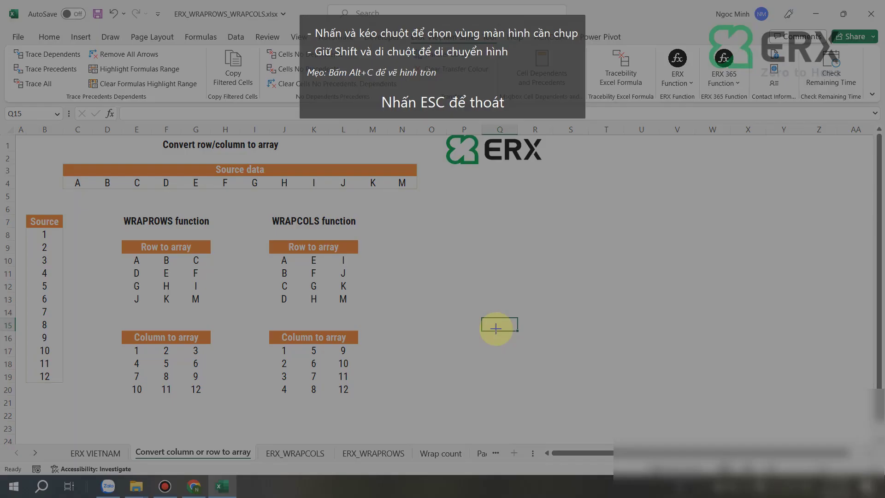
{"action": "left_click_drag", "start_coordinate": [46, 150], "coordinate": [198, 206]}
{"action": "left_click_drag", "start_coordinate": [210, 251], "coordinate": [244, 416]}
{"action": "mouse_move", "coordinate": [244, 283]}
{"action": "left_mouse_down"}
{"action": "mouse_move", "coordinate": [440, 295]}
{"action": "mouse_move", "coordinate": [448, 317]}
{"action": "left_mouse_up"}
{"action": "left_click", "coordinate": [462, 334]}
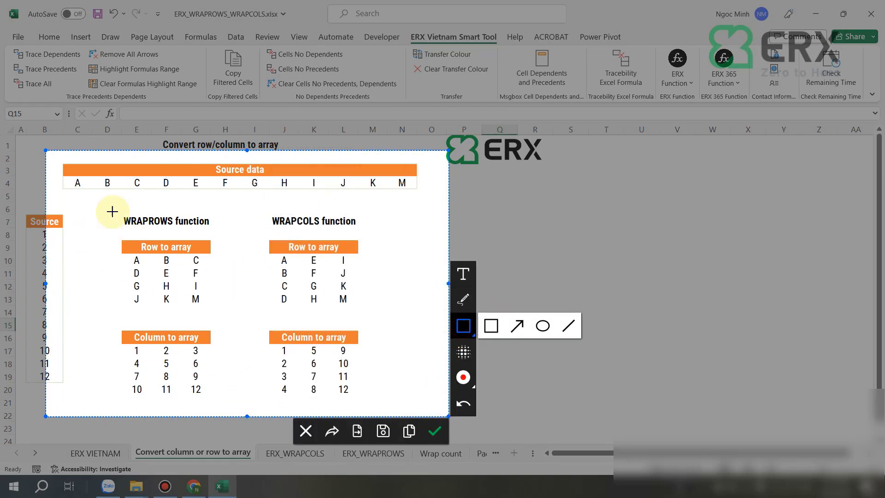
{"action": "mouse_move", "coordinate": [61, 174]}
{"action": "left_mouse_down"}
{"action": "mouse_move", "coordinate": [369, 200]}
{"action": "mouse_move", "coordinate": [423, 195]}
{"action": "left_mouse_up"}
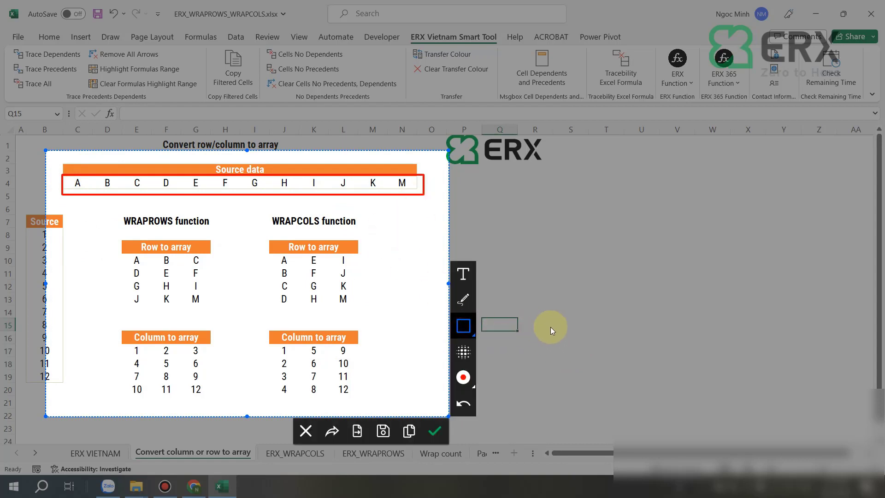
Draw an arrow from the outlined source row to the WRAPROWS row-to-array table, outline that table's values, and discard the capture
{"action": "left_click", "coordinate": [465, 327]}
{"action": "left_click", "coordinate": [513, 325]}
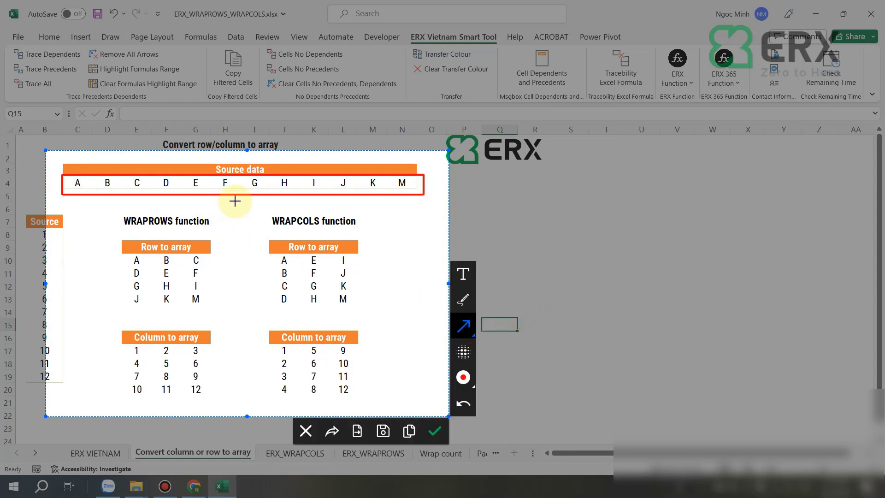
{"action": "left_click_drag", "start_coordinate": [247, 194], "coordinate": [220, 251]}
{"action": "left_click", "coordinate": [465, 328]}
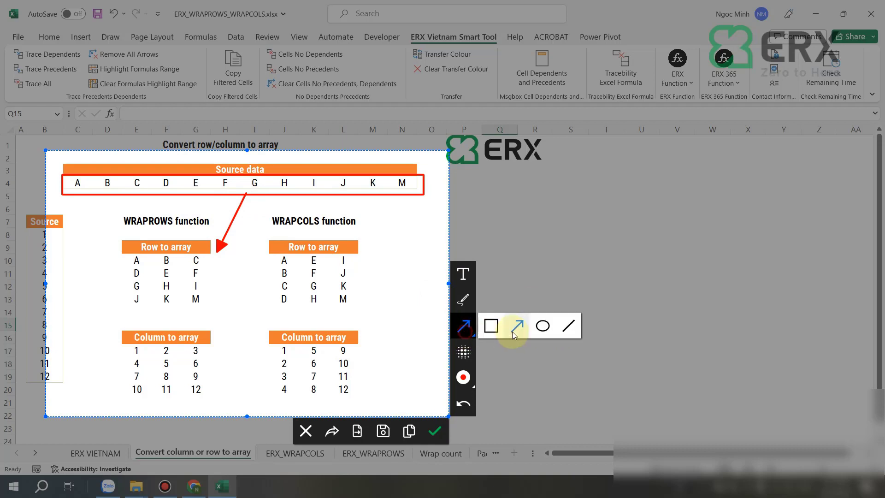
{"action": "left_click", "coordinate": [491, 326]}
{"action": "mouse_move", "coordinate": [123, 258]}
{"action": "left_mouse_down"}
{"action": "mouse_move", "coordinate": [198, 265]}
{"action": "mouse_move", "coordinate": [212, 306]}
{"action": "left_mouse_up"}
{"action": "key", "text": "ctrl+z"}
{"action": "mouse_move", "coordinate": [116, 252]}
{"action": "left_mouse_down"}
{"action": "mouse_move", "coordinate": [228, 299]}
{"action": "mouse_move", "coordinate": [221, 306]}
{"action": "left_mouse_up"}
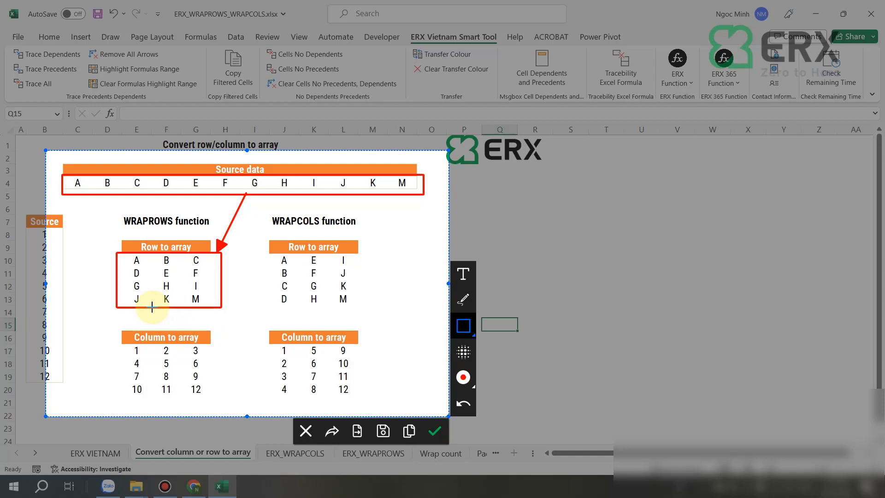
{"action": "key", "text": "Escape"}
Enter the formula =ERX_WRAPROWS(C4:N4,3) in cell Q9 to wrap the source row into rows of three values
{"action": "left_click", "coordinate": [495, 246]}
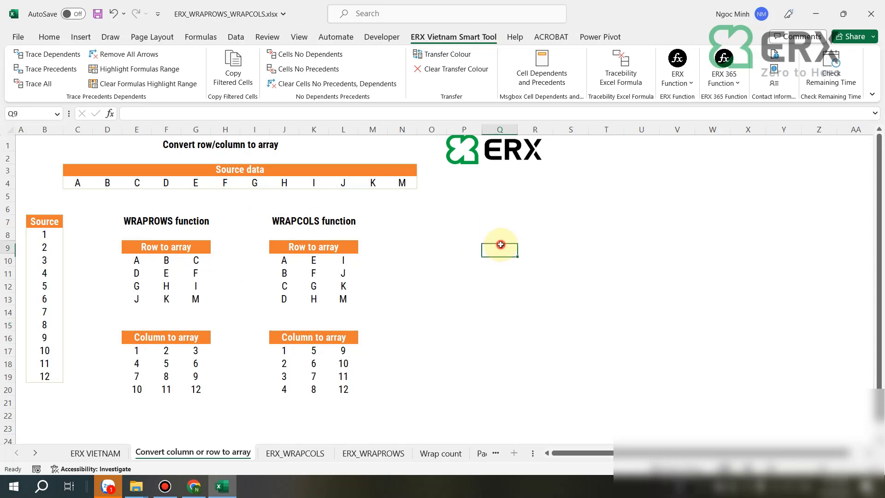
{"action": "type", "text": "="}
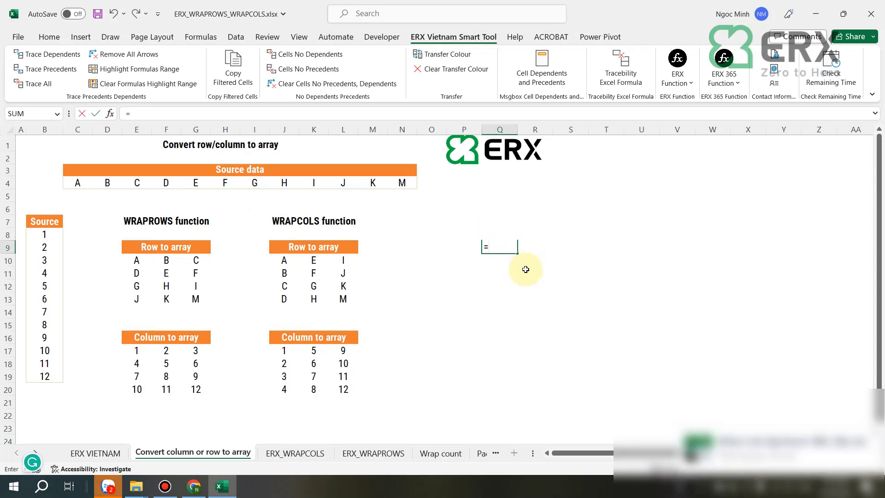
{"action": "type", "text": "erx"}
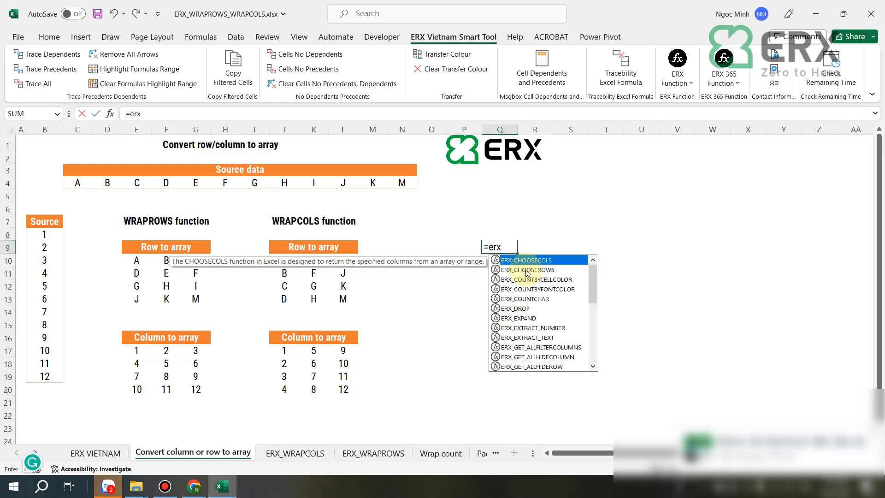
{"action": "type", "text": "_wr"}
{"action": "double_click", "coordinate": [528, 270]}
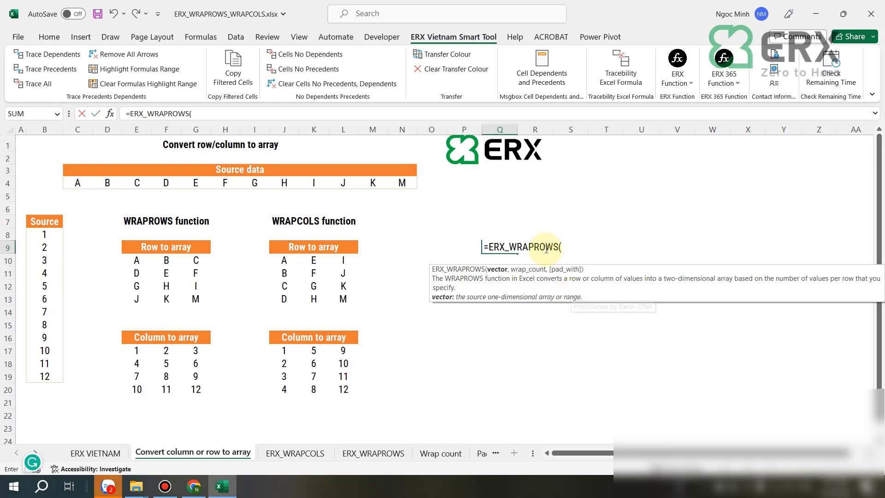
{"action": "left_click", "coordinate": [247, 115]}
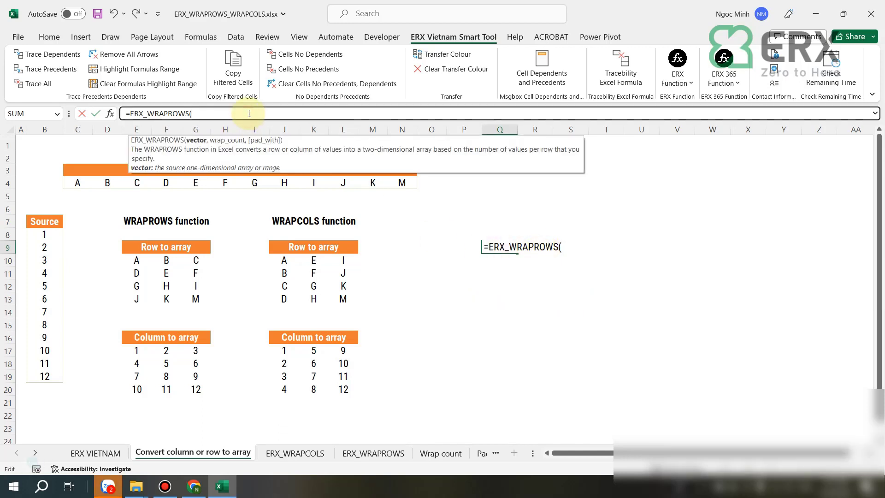
{"action": "left_click", "coordinate": [86, 185]}
{"action": "left_click_drag", "start_coordinate": [86, 185], "coordinate": [403, 184]}
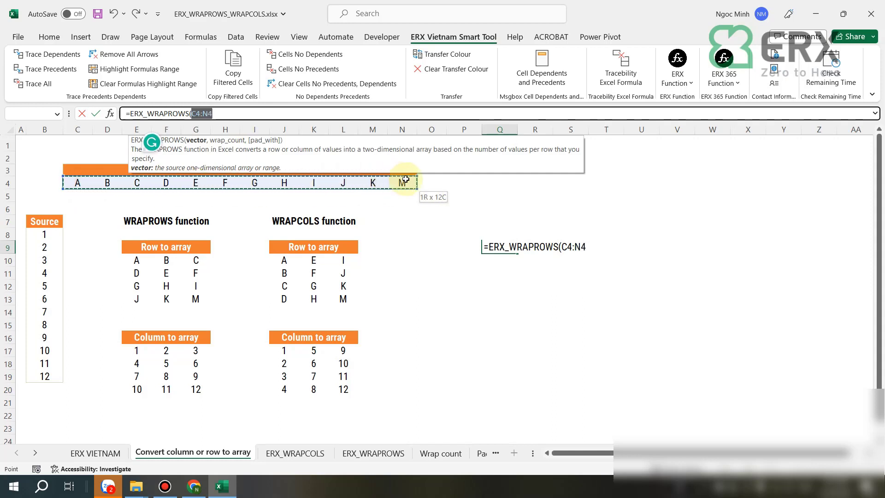
{"action": "left_click", "coordinate": [239, 115]}
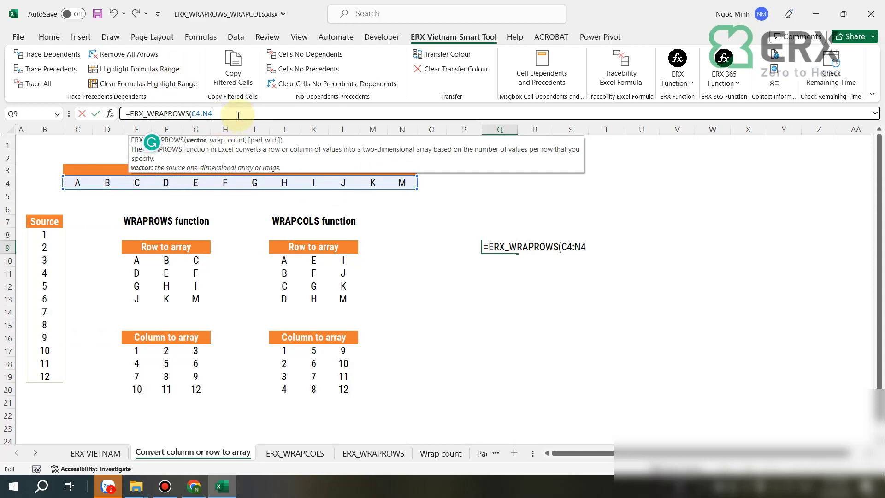
{"action": "type", "text": ",3"}
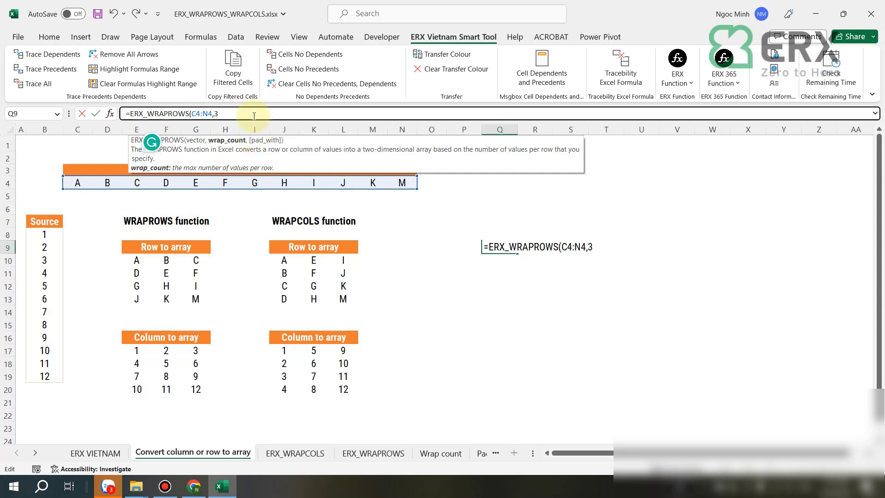
{"action": "type", "text": ")"}
{"action": "key", "text": "Return"}
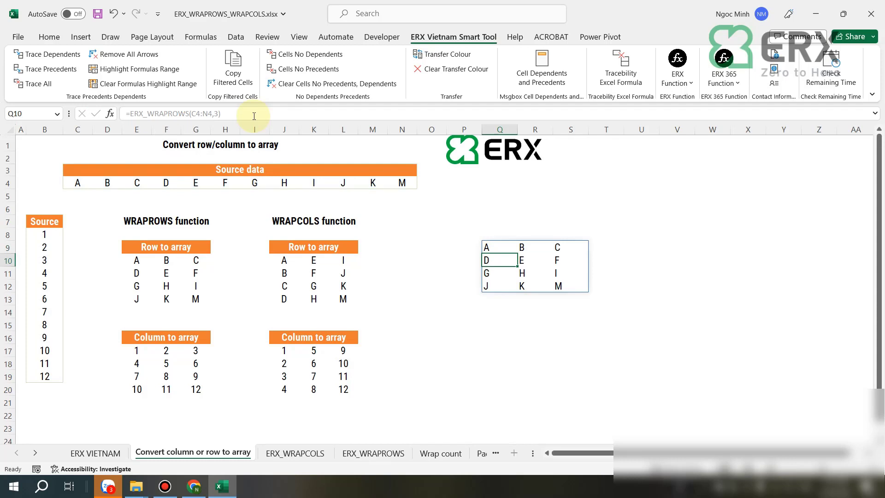
Start another screen capture over the source row and tables, and draw a direction line beneath source values A to M
{"action": "key", "text": "ctrl+alt+s"}
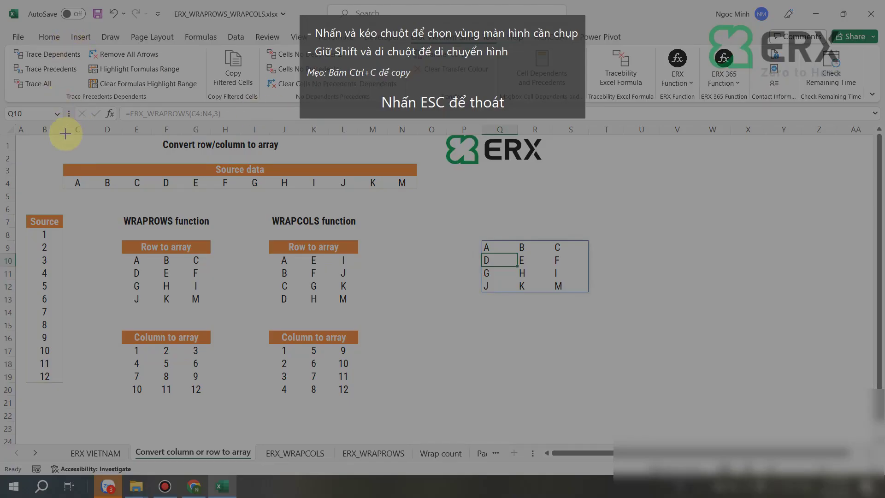
{"action": "left_click_drag", "start_coordinate": [60, 148], "coordinate": [490, 421]}
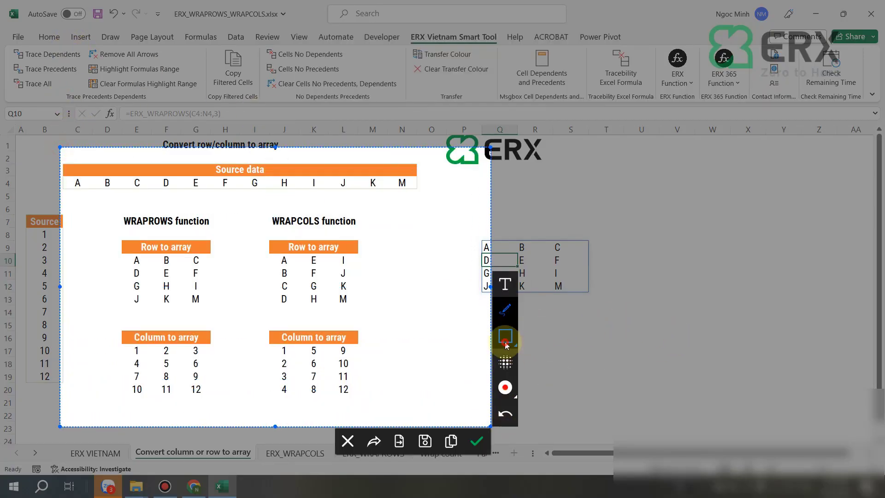
{"action": "left_click", "coordinate": [505, 336]}
{"action": "left_click", "coordinate": [610, 335]}
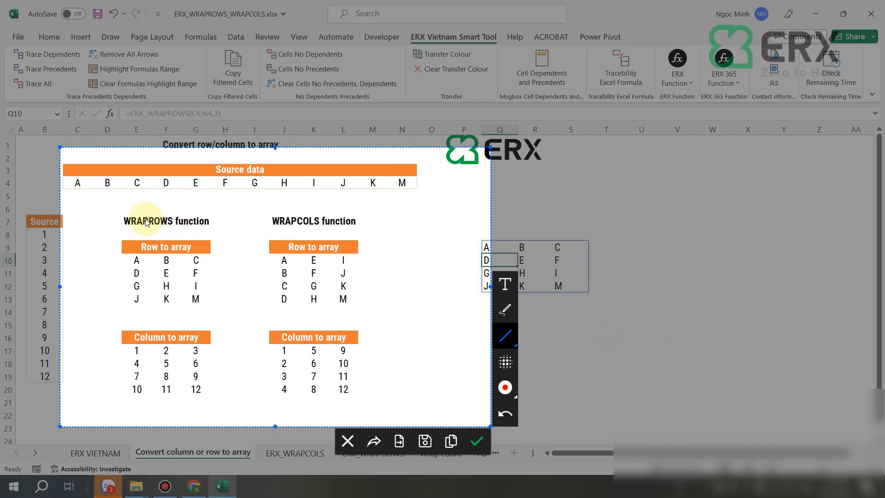
{"action": "mouse_move", "coordinate": [80, 193]}
{"action": "left_mouse_down"}
{"action": "mouse_move", "coordinate": [421, 190]}
{"action": "mouse_move", "coordinate": [413, 205]}
{"action": "left_mouse_up"}
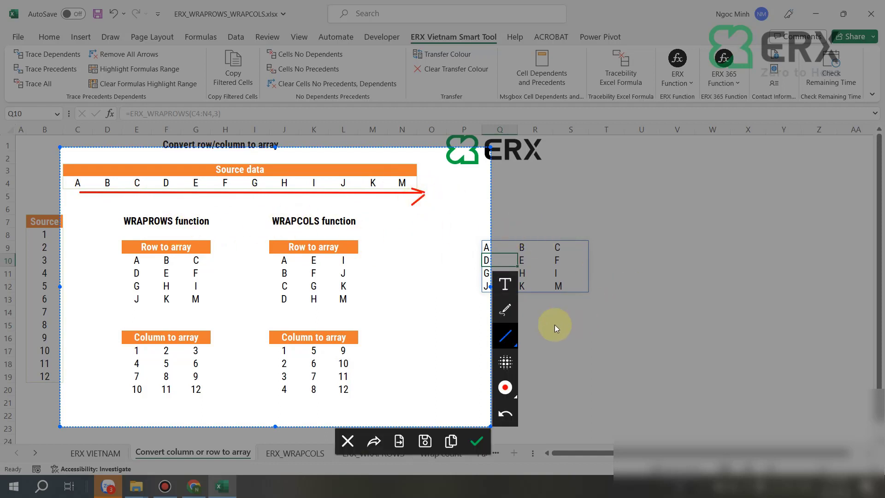
Outline source values A, B and C with a rectangle and draw an arrow to the first row of the WRAPROWS row-to-array table
{"action": "left_click", "coordinate": [506, 342]}
{"action": "left_click", "coordinate": [532, 337]}
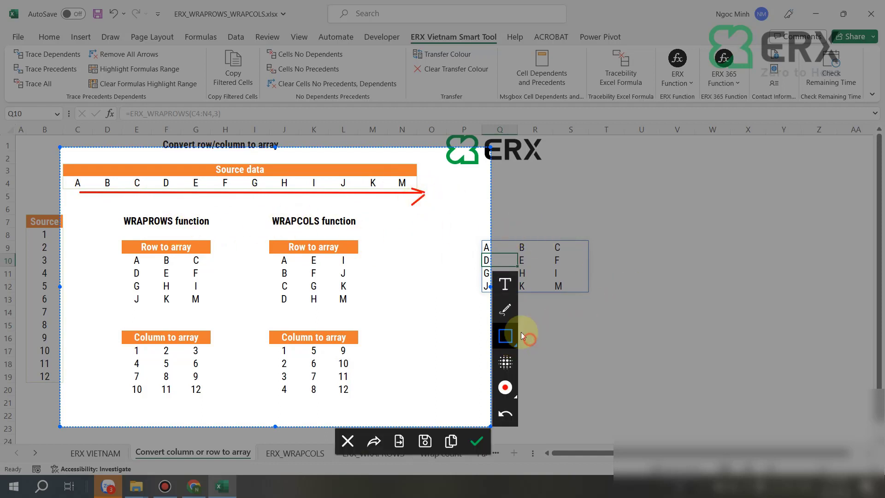
{"action": "left_click_drag", "start_coordinate": [73, 172], "coordinate": [156, 195]}
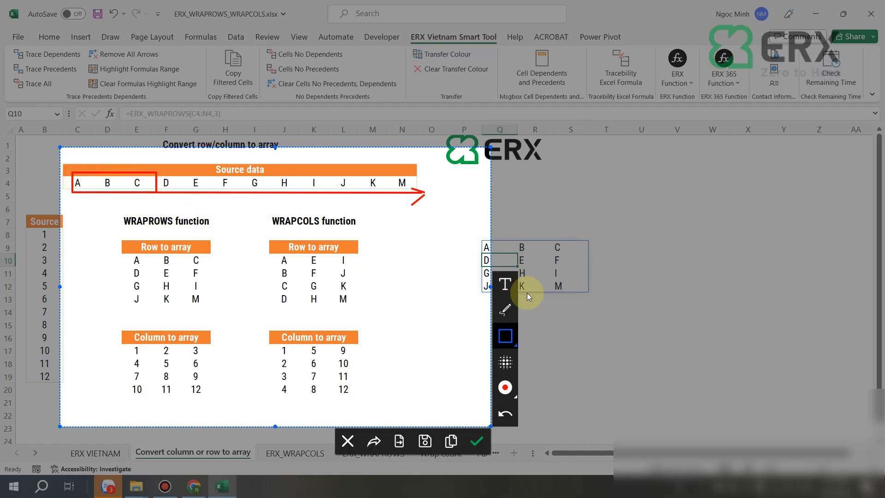
{"action": "left_click", "coordinate": [514, 346]}
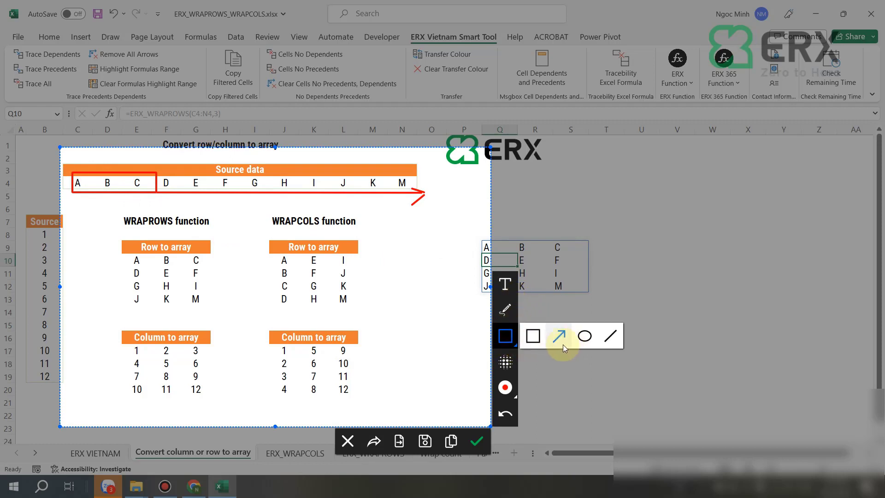
{"action": "left_click", "coordinate": [563, 344]}
{"action": "left_click_drag", "start_coordinate": [81, 192], "coordinate": [131, 261]}
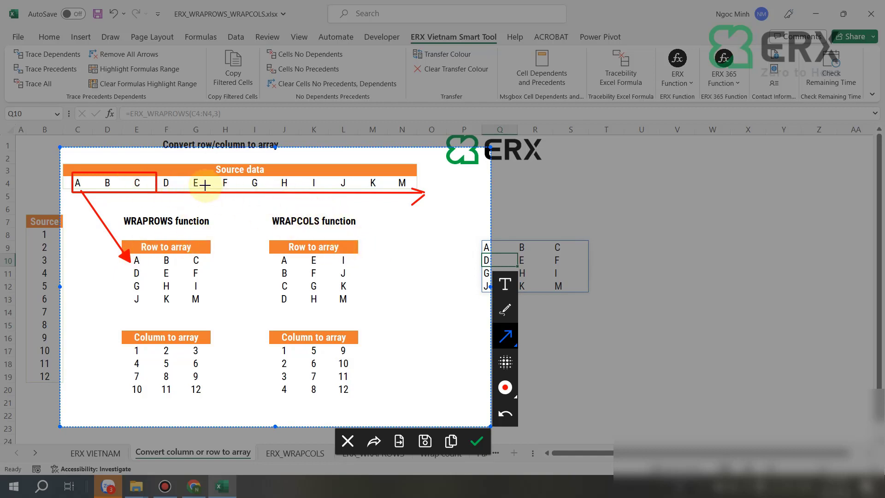
Outline source values D, E and F, draw an arrow to the second row of the WRAPROWS row-to-array table, and discard the capture
{"action": "left_click", "coordinate": [507, 336]}
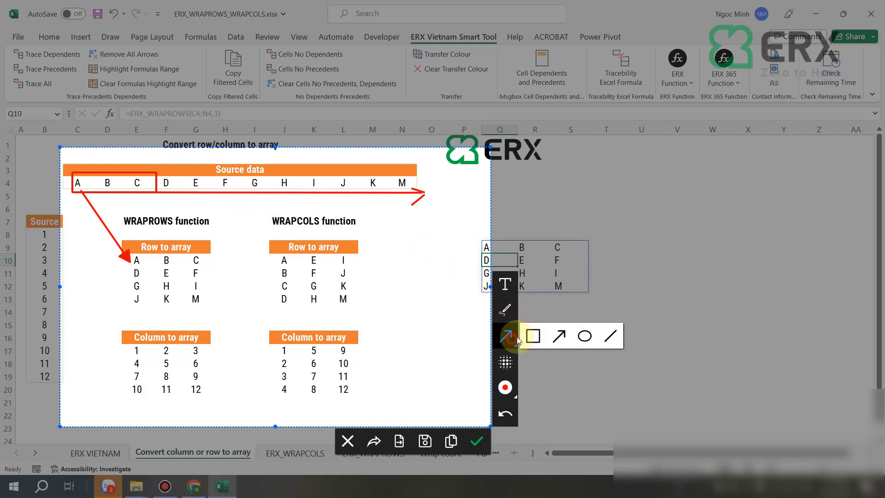
{"action": "left_click", "coordinate": [529, 336]}
{"action": "mouse_move", "coordinate": [160, 175]}
{"action": "left_mouse_down"}
{"action": "mouse_move", "coordinate": [171, 189]}
{"action": "mouse_move", "coordinate": [239, 188]}
{"action": "left_mouse_up"}
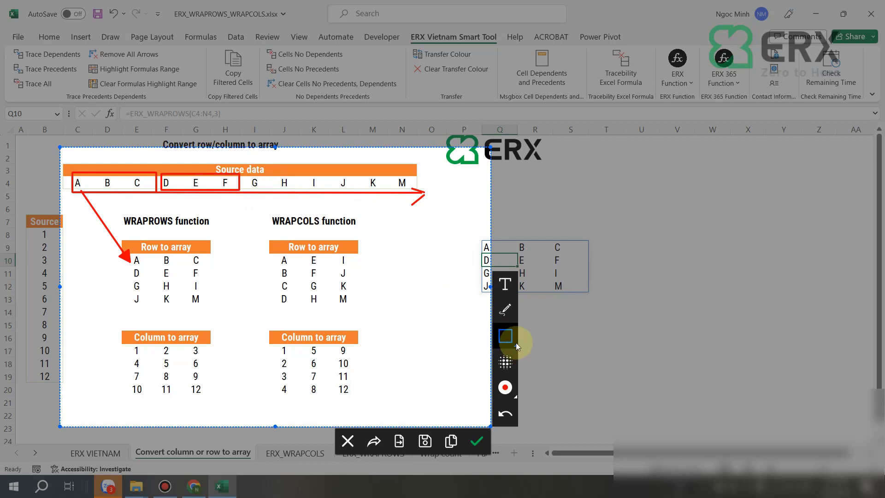
{"action": "left_click", "coordinate": [515, 342]}
{"action": "left_click", "coordinate": [556, 341]}
{"action": "left_click_drag", "start_coordinate": [190, 192], "coordinate": [136, 270]}
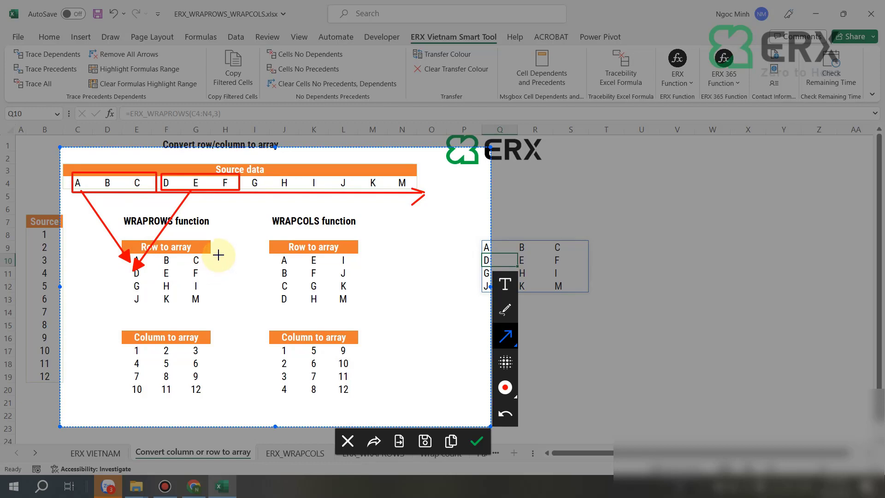
{"action": "key", "text": "Escape"}
Examine the vertical source range B8:B19 and the WRAPROWS column-to-array result in E17:G20 with its formula
{"action": "left_click", "coordinate": [53, 234]}
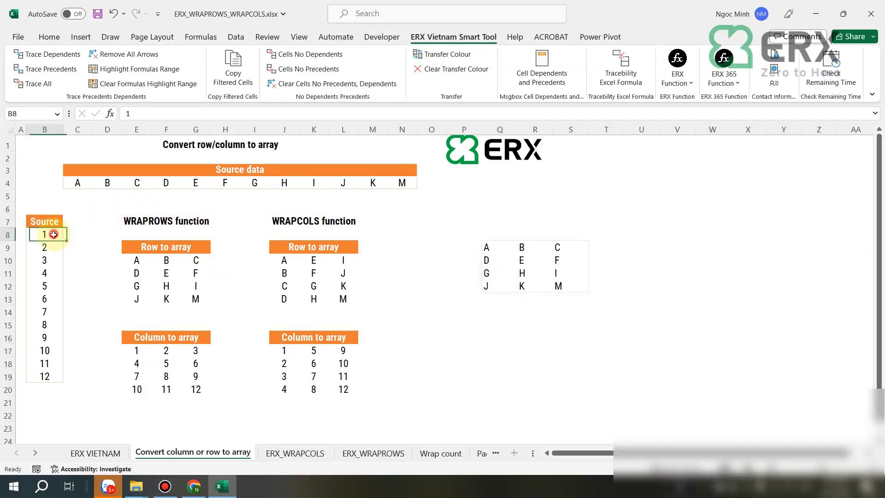
{"action": "left_click_drag", "start_coordinate": [53, 234], "coordinate": [53, 375]}
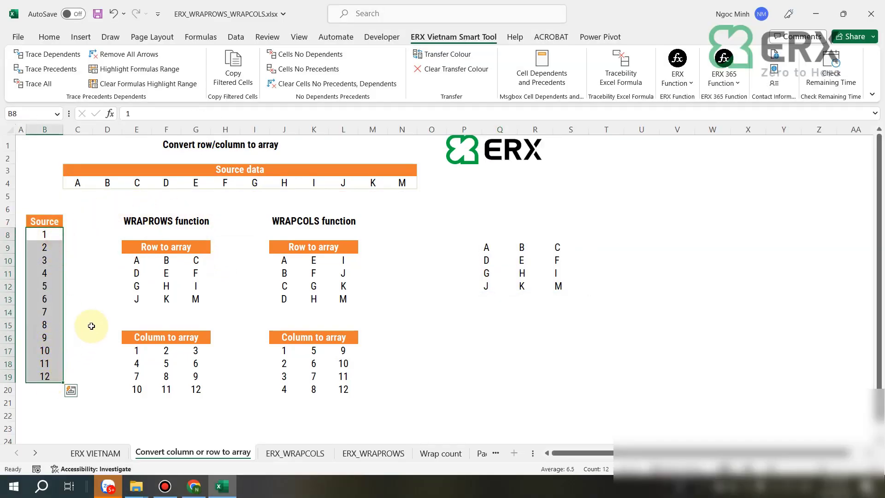
{"action": "left_click", "coordinate": [100, 287]}
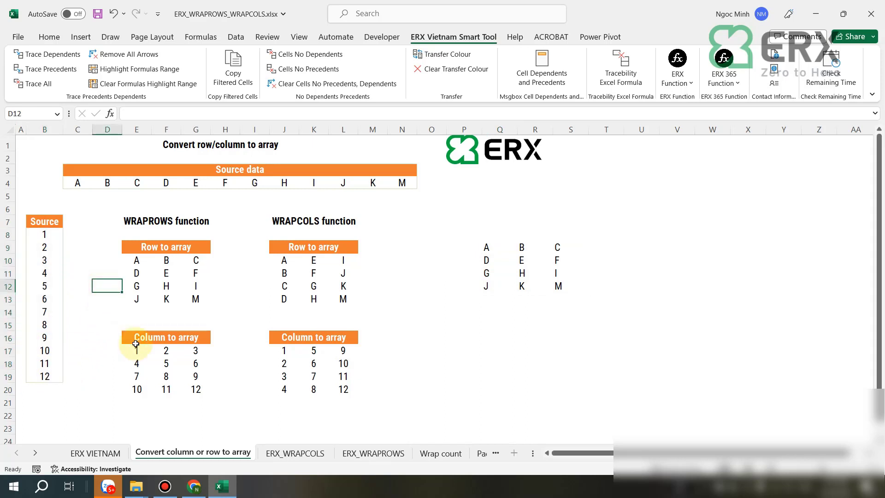
{"action": "left_click_drag", "start_coordinate": [133, 356], "coordinate": [199, 387]}
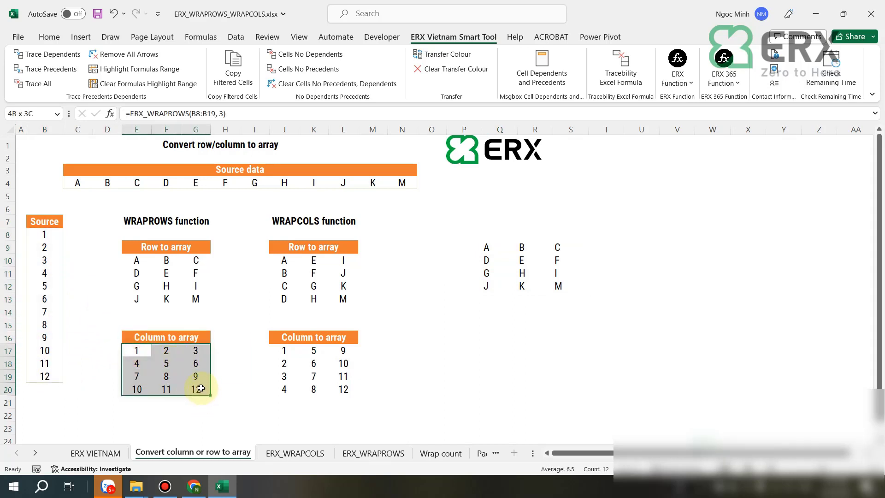
{"action": "left_click", "coordinate": [137, 349]}
{"action": "left_click", "coordinate": [89, 323]}
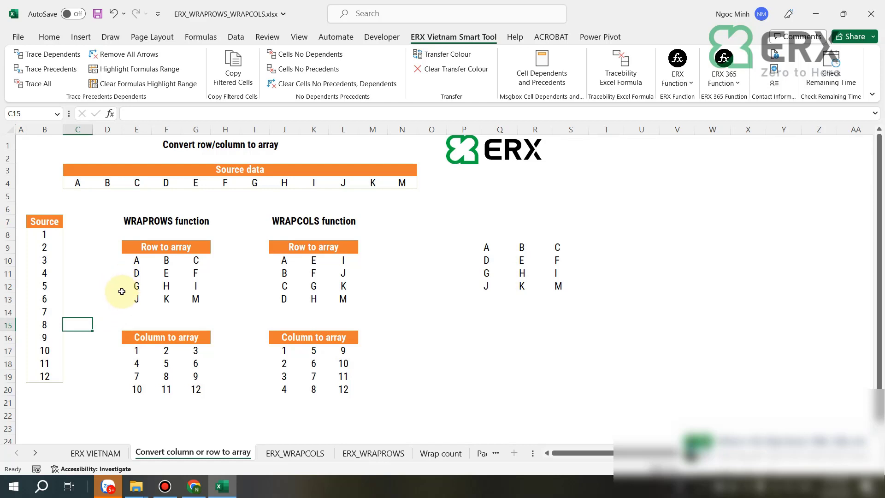
Enter a WRAPROWS formula in cell Q15 that wraps the vertical source range B8:B19 with a wrap count of 3
{"action": "left_click", "coordinate": [493, 321]}
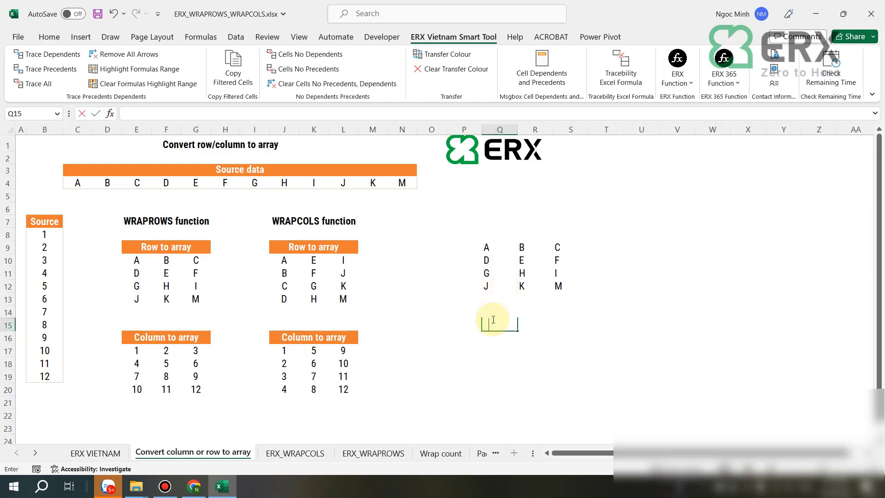
{"action": "type", "text": "=wra"}
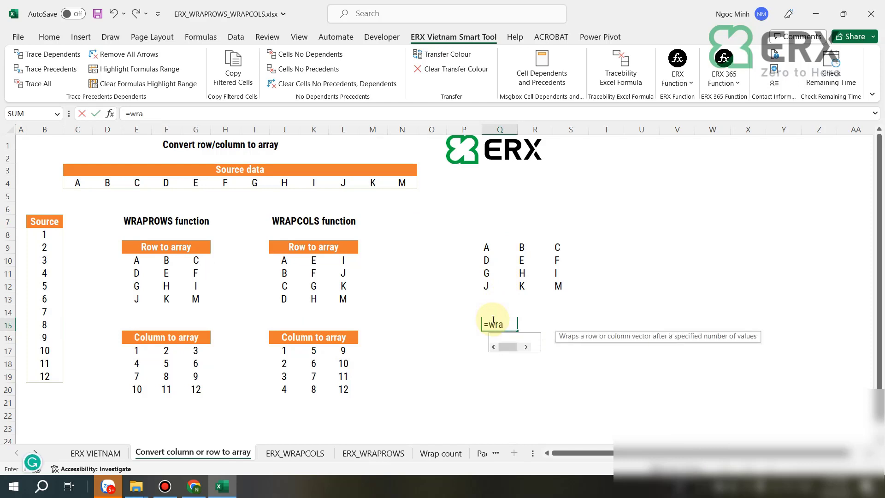
{"action": "double_click", "coordinate": [507, 349]}
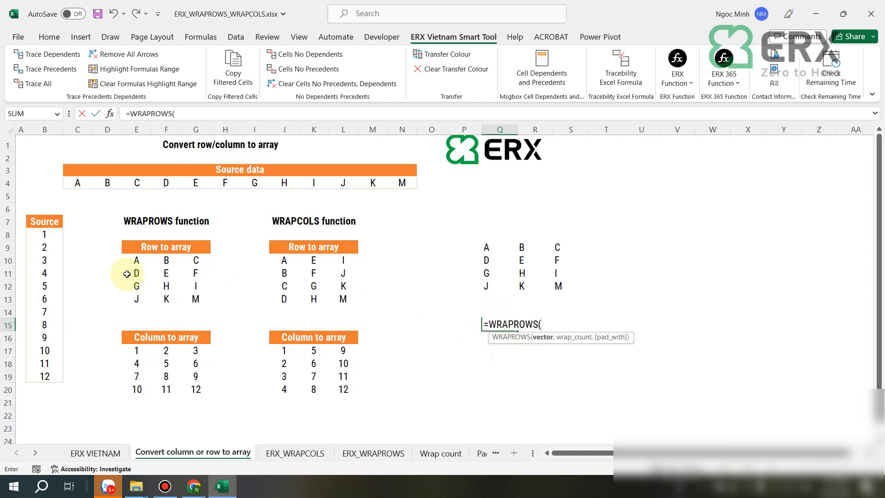
{"action": "left_click_drag", "start_coordinate": [45, 234], "coordinate": [45, 380]}
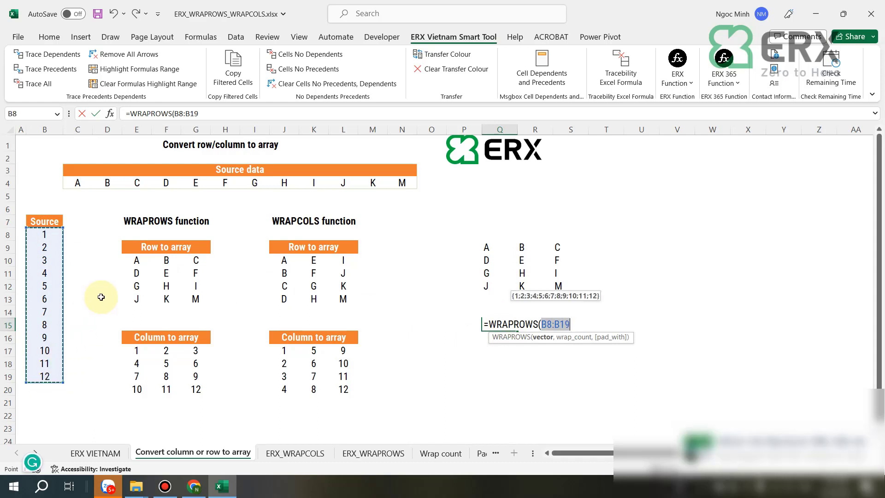
{"action": "type", "text": ",3"}
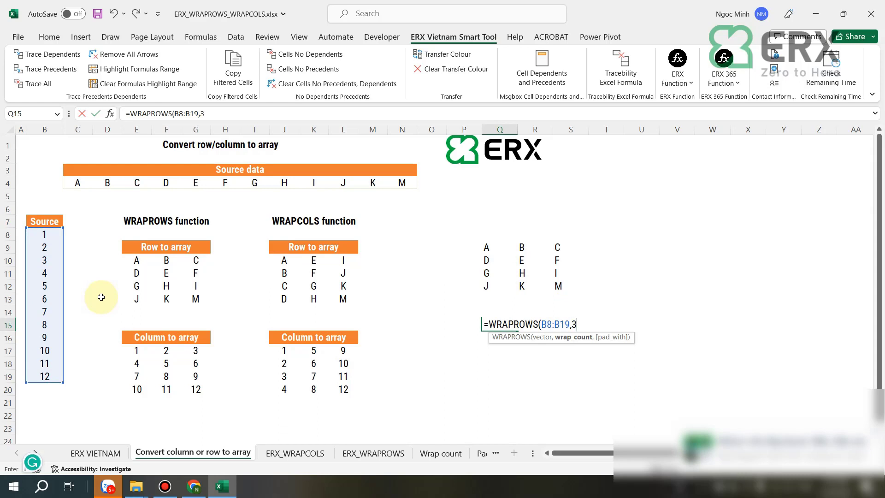
{"action": "key", "text": "Return"}
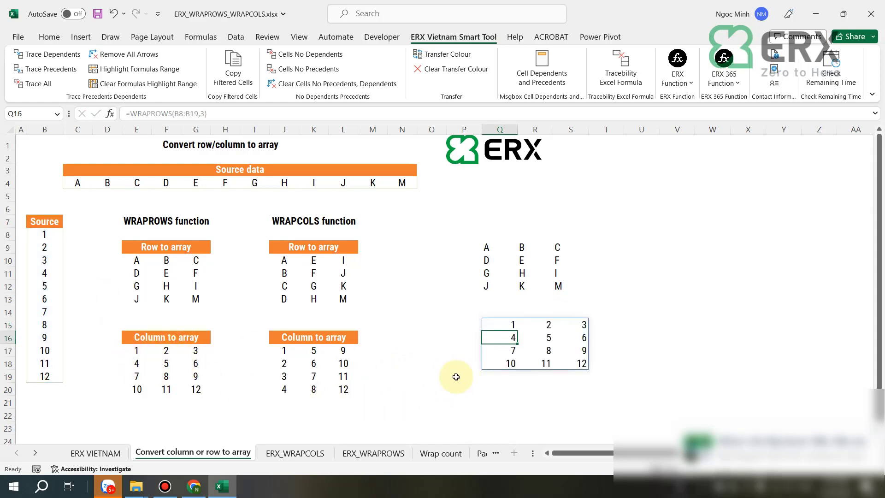
In a new screen capture over the source data and tables, outline source column values 1 to 12 and draw a downward arrow beside them
{"action": "key", "text": "ctrl+alt+s"}
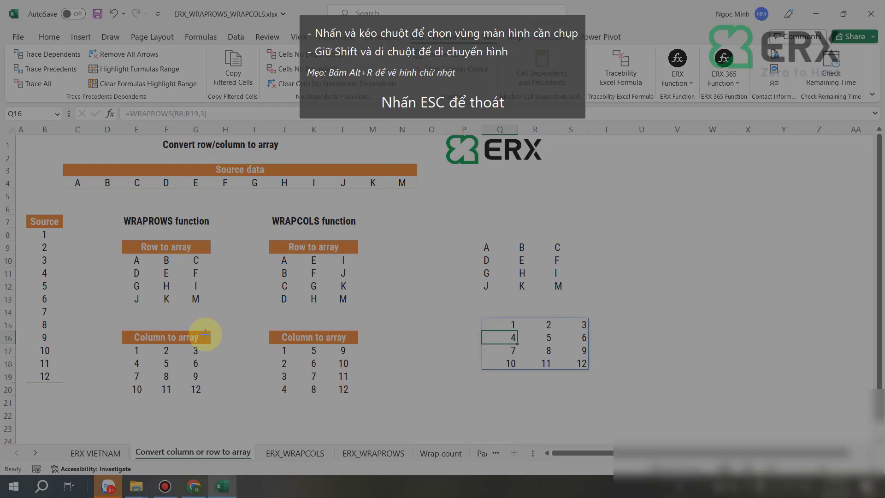
{"action": "left_click_drag", "start_coordinate": [19, 145], "coordinate": [488, 415]}
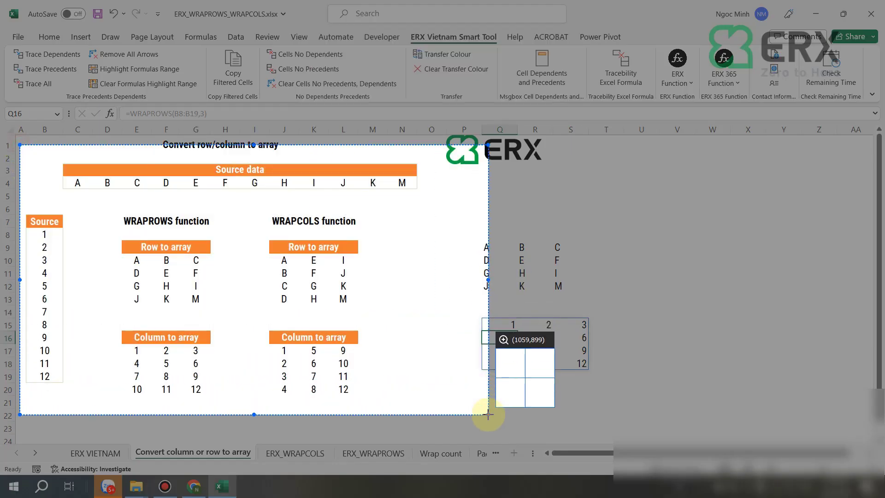
{"action": "left_click", "coordinate": [507, 330]}
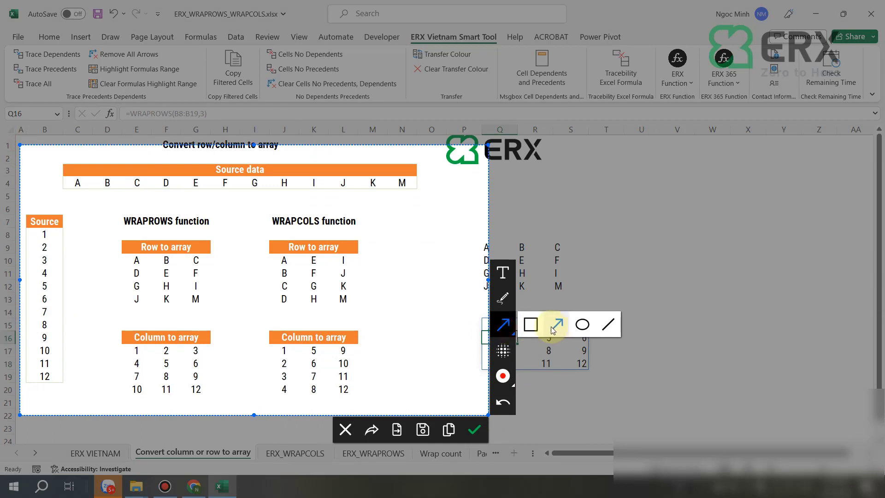
{"action": "left_click", "coordinate": [529, 320]}
{"action": "mouse_move", "coordinate": [33, 228]}
{"action": "left_mouse_down"}
{"action": "mouse_move", "coordinate": [59, 330]}
{"action": "mouse_move", "coordinate": [59, 384]}
{"action": "left_mouse_up"}
{"action": "left_click", "coordinate": [520, 327]}
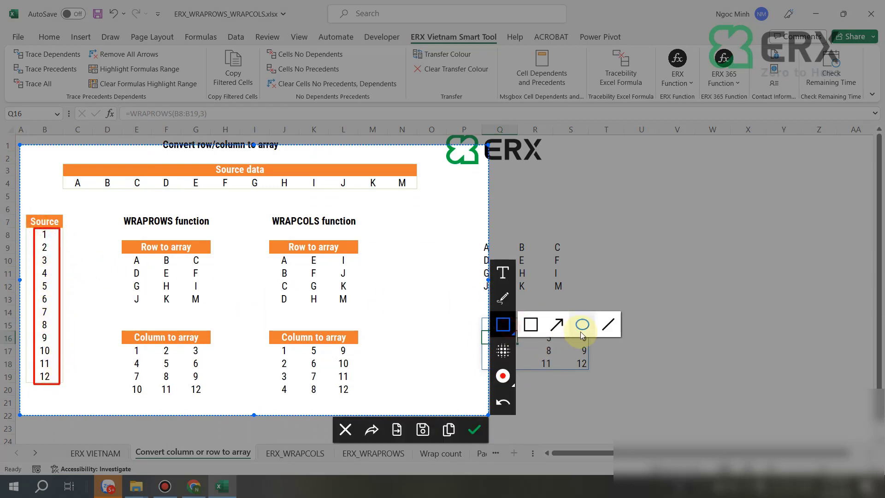
{"action": "left_click", "coordinate": [559, 320]}
{"action": "left_click_drag", "start_coordinate": [75, 226], "coordinate": [72, 389]}
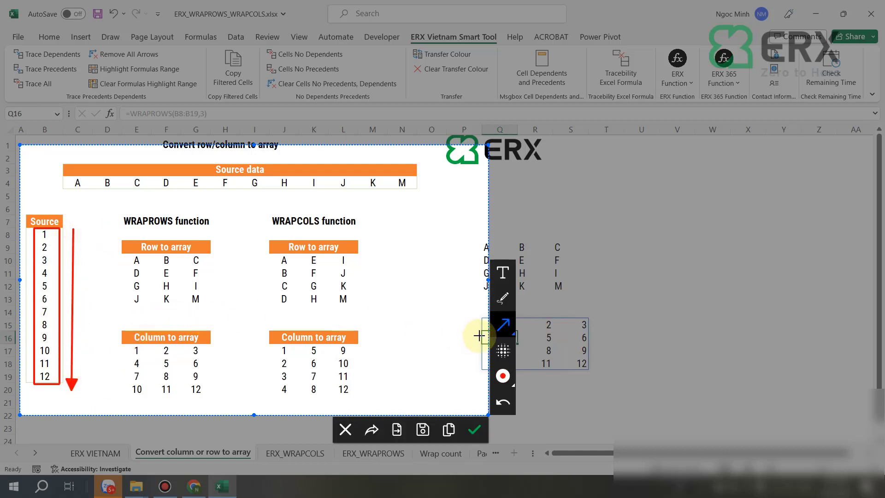
Outline source values 1, 2 and 3 with a rectangle and draw an arrow to the first row of the WRAPROWS column-to-array table
{"action": "left_click", "coordinate": [515, 336]}
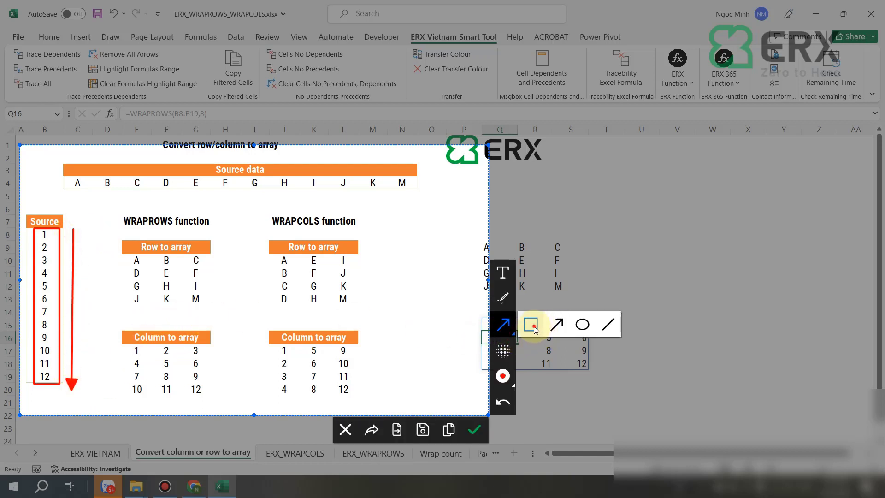
{"action": "left_click", "coordinate": [531, 325]}
{"action": "left_click_drag", "start_coordinate": [33, 227], "coordinate": [58, 264]}
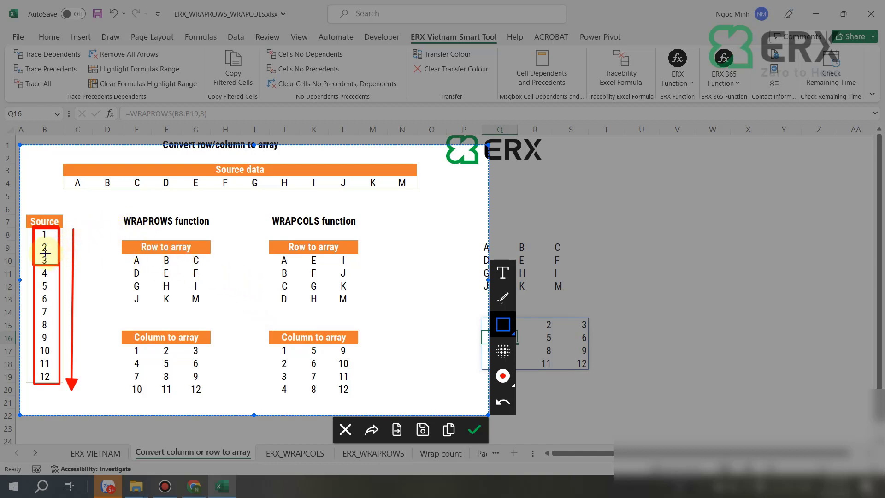
{"action": "left_click", "coordinate": [504, 328]}
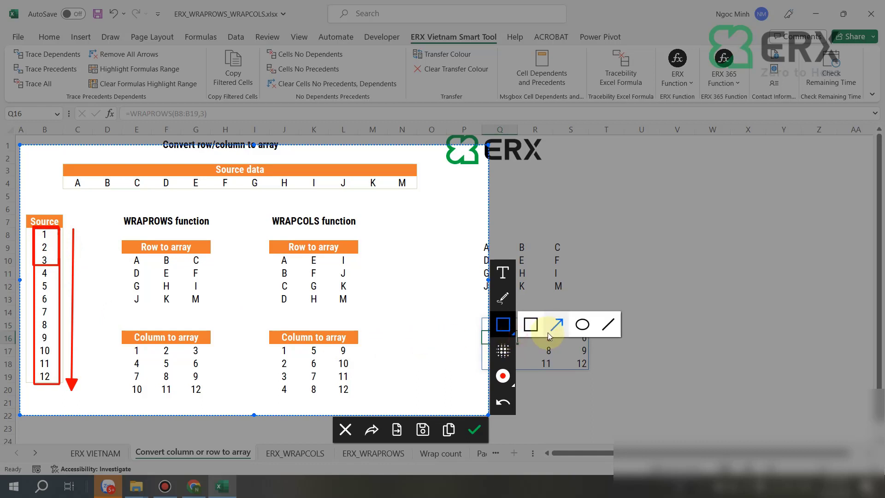
{"action": "left_click", "coordinate": [551, 328]}
{"action": "mouse_move", "coordinate": [54, 257]}
{"action": "left_mouse_down"}
{"action": "mouse_move", "coordinate": [110, 355]}
{"action": "mouse_move", "coordinate": [127, 350]}
{"action": "left_mouse_up"}
Outline source values 4, 5 and 6, draw an arrow to the second row of the WRAPROWS column-to-array table, and discard the capture
{"action": "left_click", "coordinate": [503, 325]}
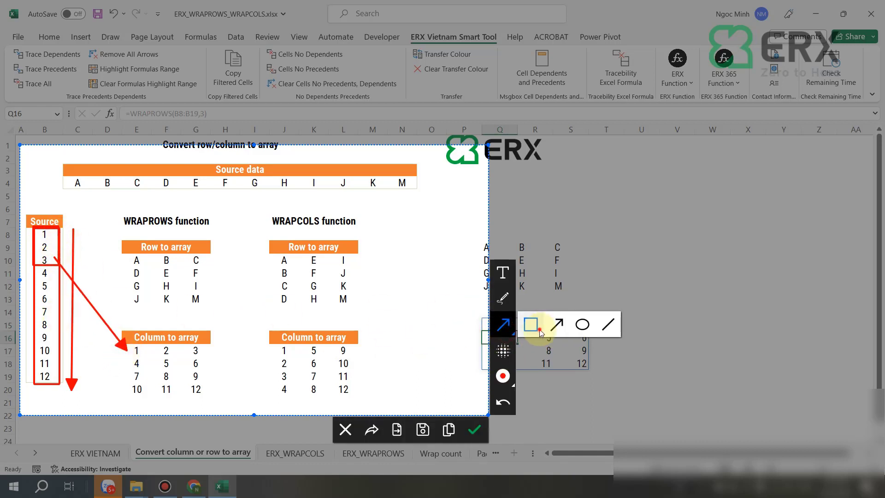
{"action": "left_click", "coordinate": [540, 324]}
{"action": "left_click_drag", "start_coordinate": [35, 269], "coordinate": [59, 305]}
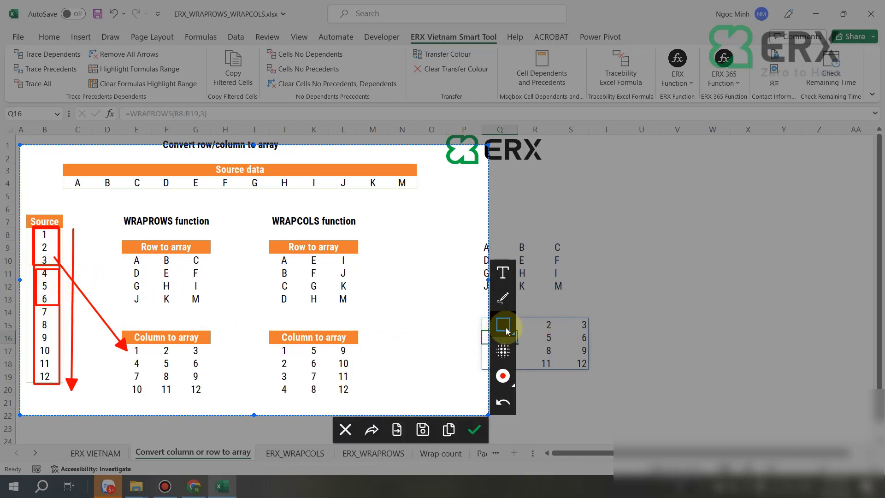
{"action": "left_click", "coordinate": [503, 324]}
{"action": "left_click", "coordinate": [557, 324]}
{"action": "left_click_drag", "start_coordinate": [49, 304], "coordinate": [128, 366]}
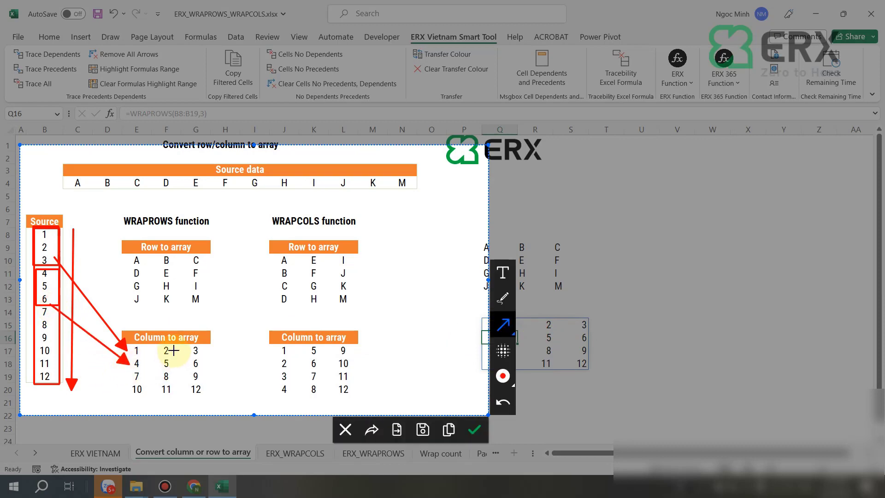
{"action": "key", "text": "Escape"}
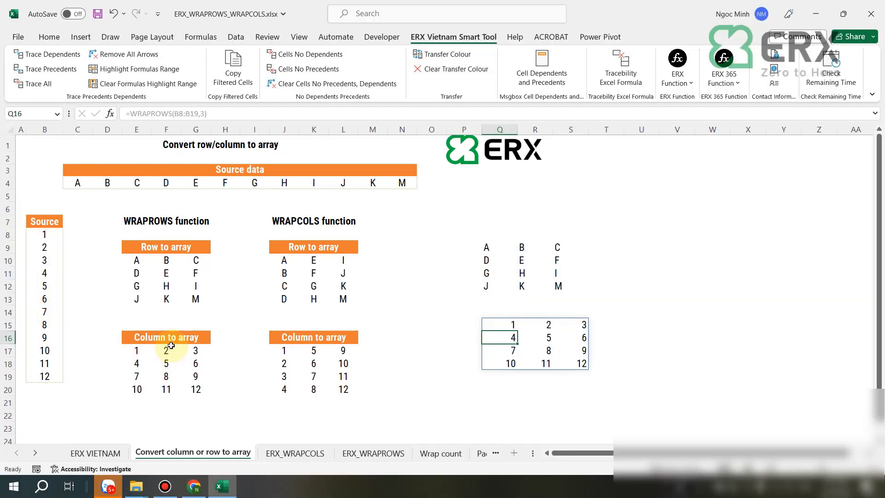
Enter an ERX_WRAPCOLS formula in cell T9 that wraps the source row C4:N4 with a wrap count of 3
{"action": "left_click", "coordinate": [607, 246]}
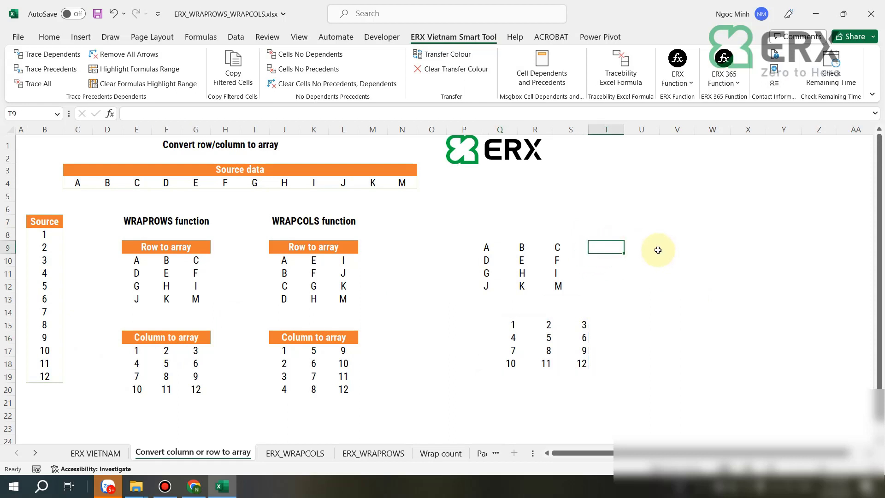
{"action": "type", "text": "=wra"}
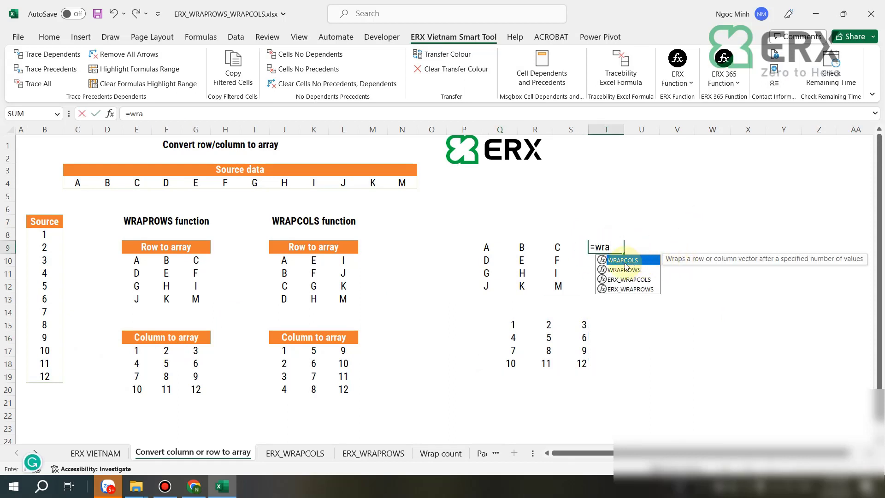
{"action": "key", "text": "BackSpace"}
{"action": "key", "text": "BackSpace"}
{"action": "key", "text": "BackSpace"}
{"action": "type", "text": "erx"}
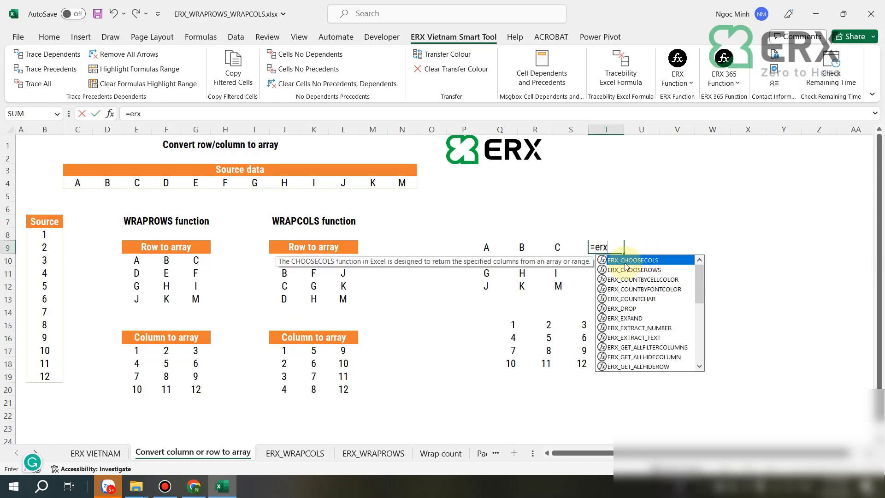
{"action": "type", "text": "_w"}
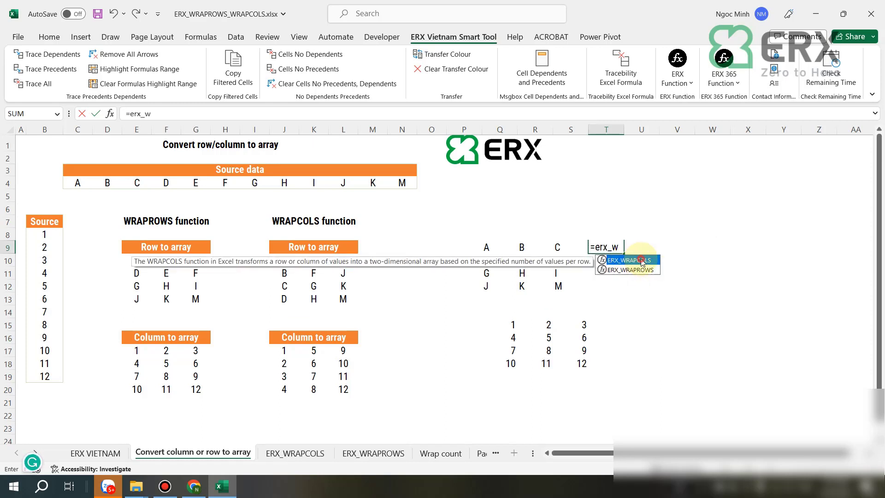
{"action": "double_click", "coordinate": [642, 261]}
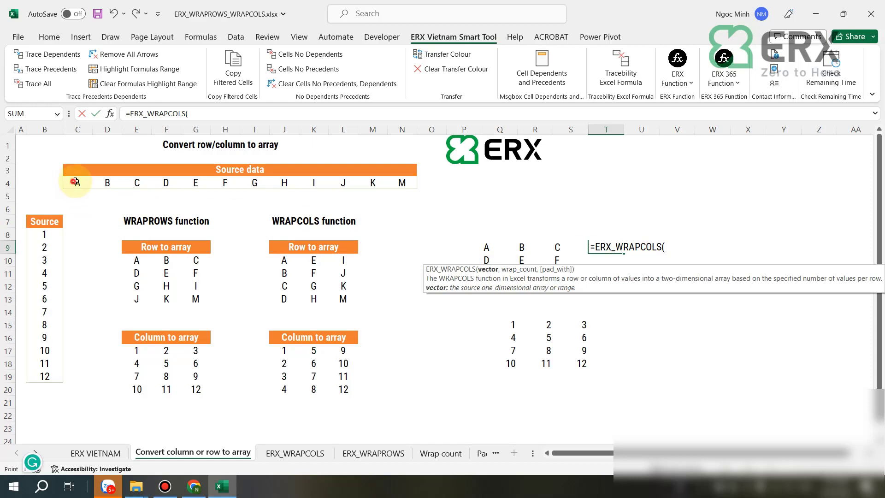
{"action": "left_click_drag", "start_coordinate": [74, 182], "coordinate": [409, 180]}
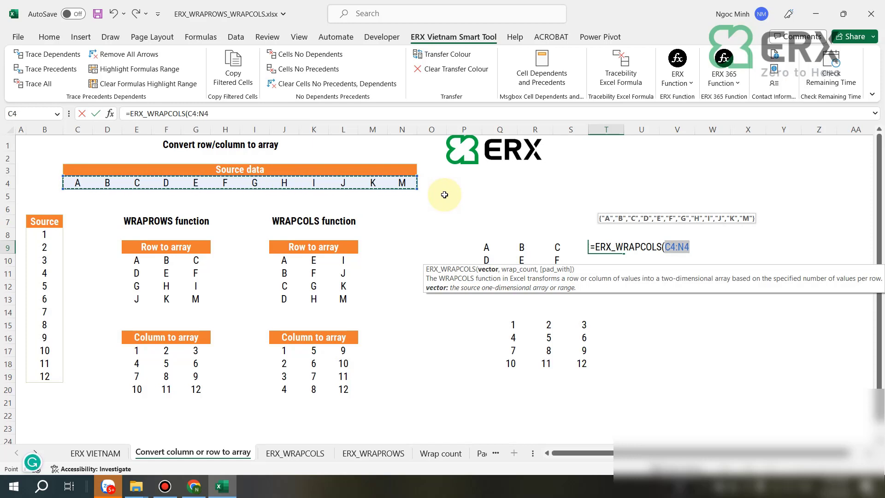
{"action": "type", "text": ",3"}
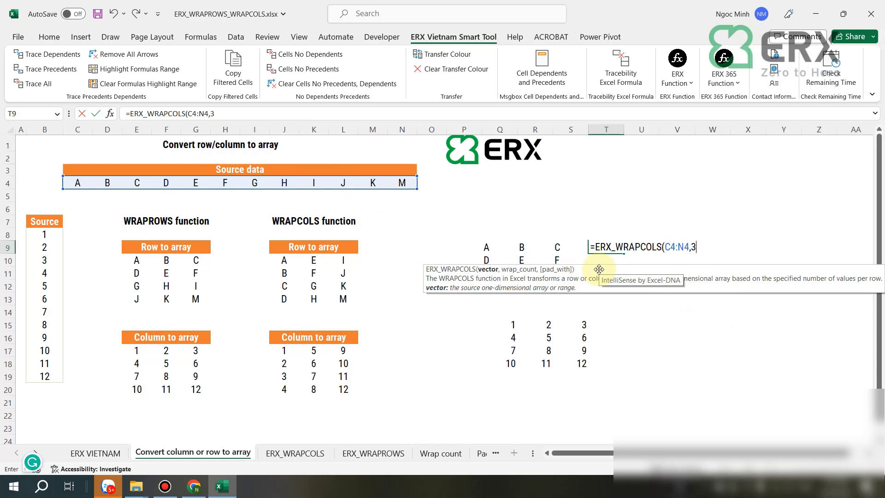
{"action": "key", "text": "Return"}
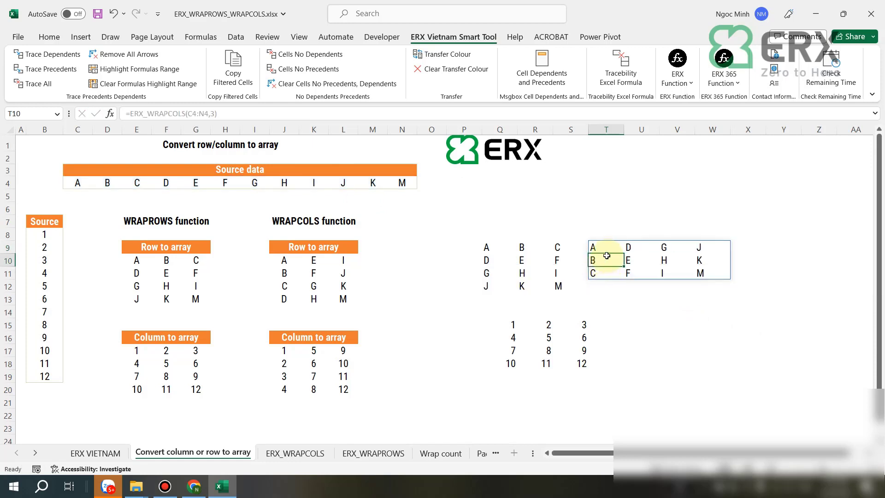
Check the existing ERX_WRAPCOLS formula in J10 and set the wrap count of the formula in T9 to 4
{"action": "left_click", "coordinate": [284, 260]}
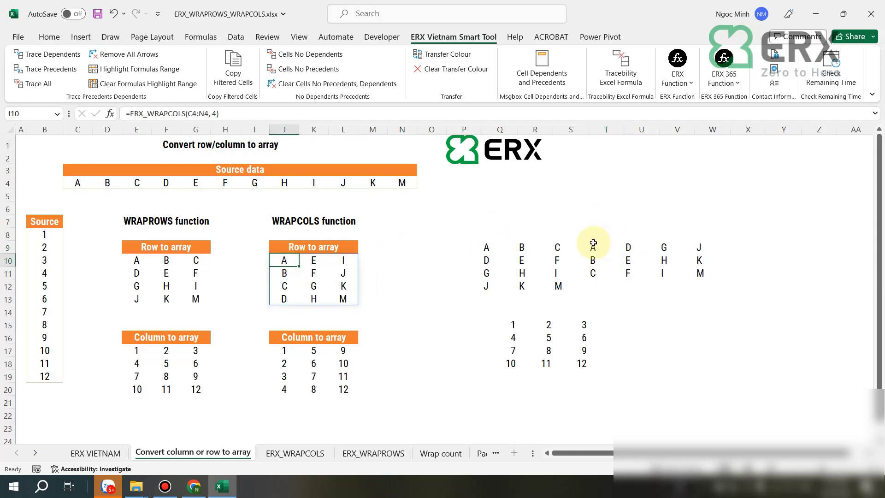
{"action": "left_click", "coordinate": [593, 243]}
{"action": "left_click", "coordinate": [213, 115]}
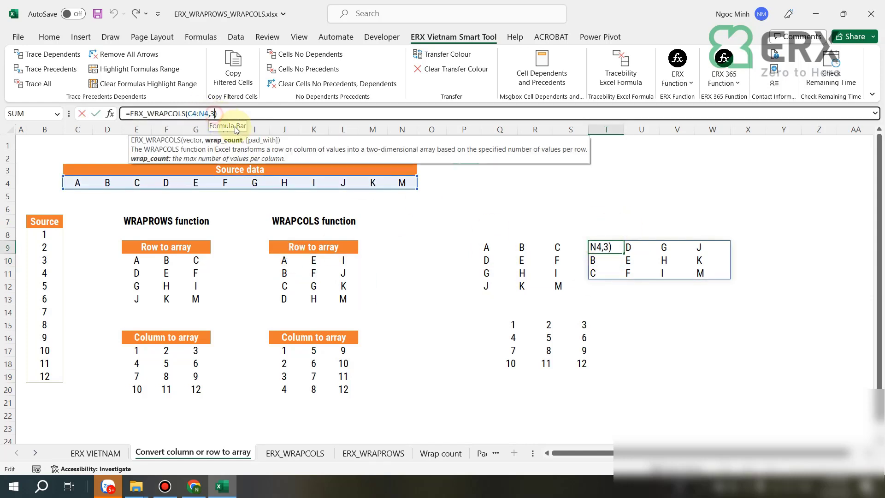
{"action": "key", "text": "BackSpace"}
{"action": "type", "text": "4"}
{"action": "key", "text": "Return"}
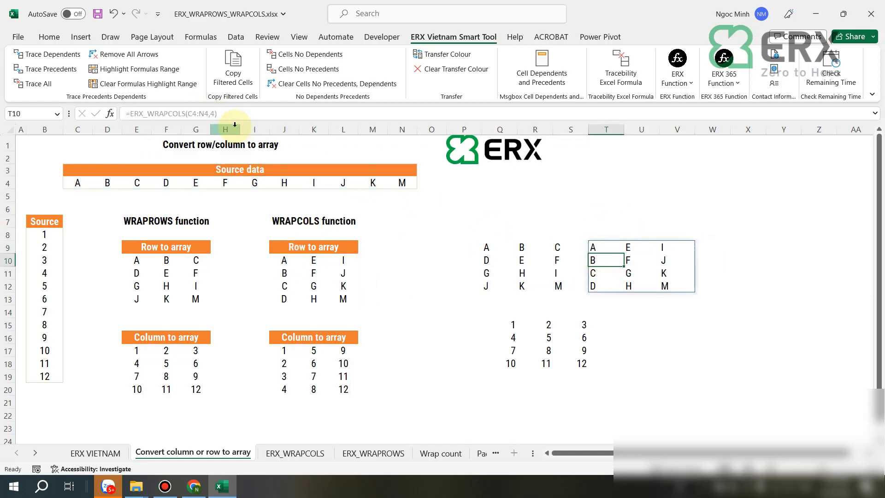
Capture the worksheet's data area and outline the source row values A to M with a rectangle
{"action": "key", "text": "ctrl+alt+s"}
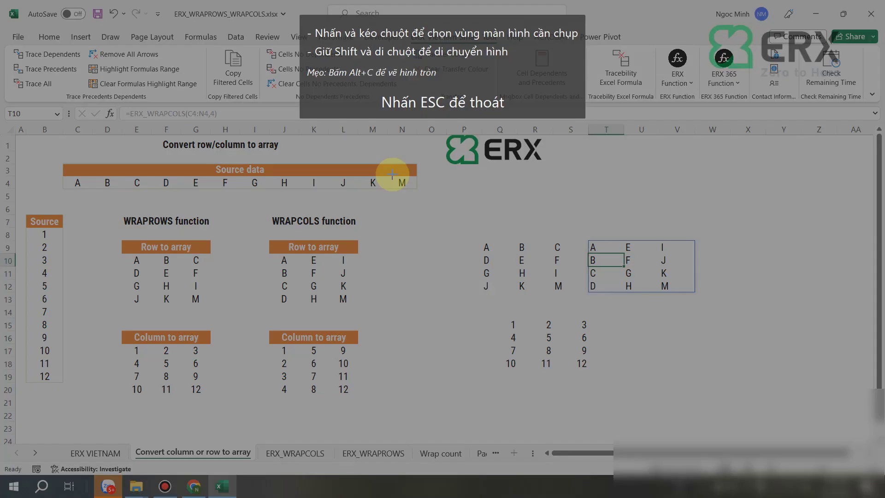
{"action": "mouse_move", "coordinate": [51, 145]}
{"action": "left_mouse_down"}
{"action": "mouse_move", "coordinate": [763, 409]}
{"action": "mouse_move", "coordinate": [793, 430]}
{"action": "left_mouse_up"}
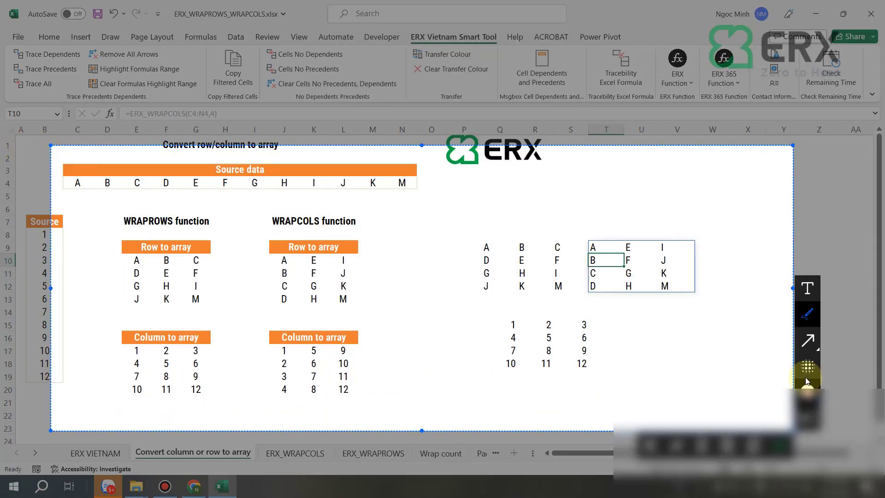
{"action": "left_click", "coordinate": [807, 339]}
{"action": "left_click", "coordinate": [835, 344]}
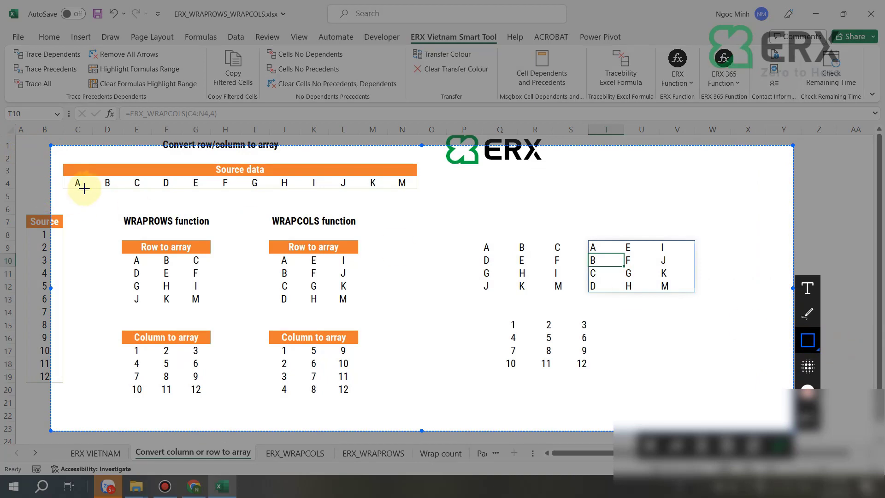
{"action": "left_click_drag", "start_coordinate": [70, 174], "coordinate": [418, 193]}
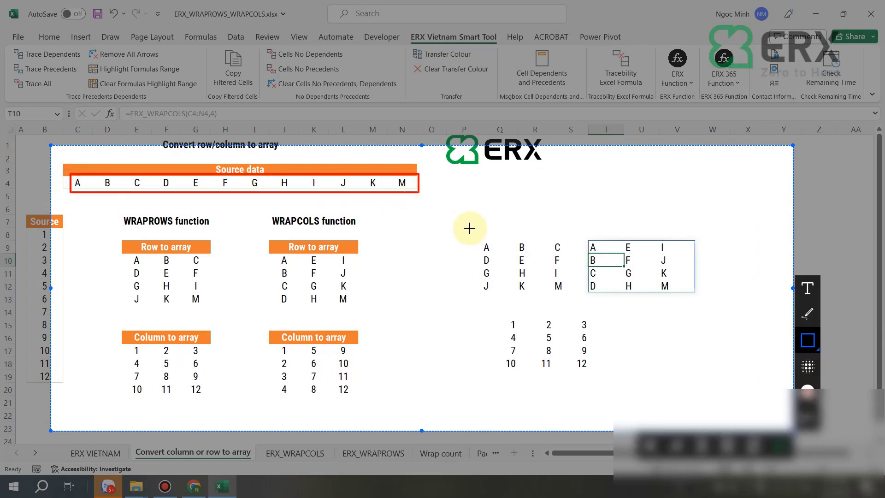
Outline source values A, B, C and D with a smaller rectangle inside the outlined source row
{"action": "left_click", "coordinate": [815, 346]}
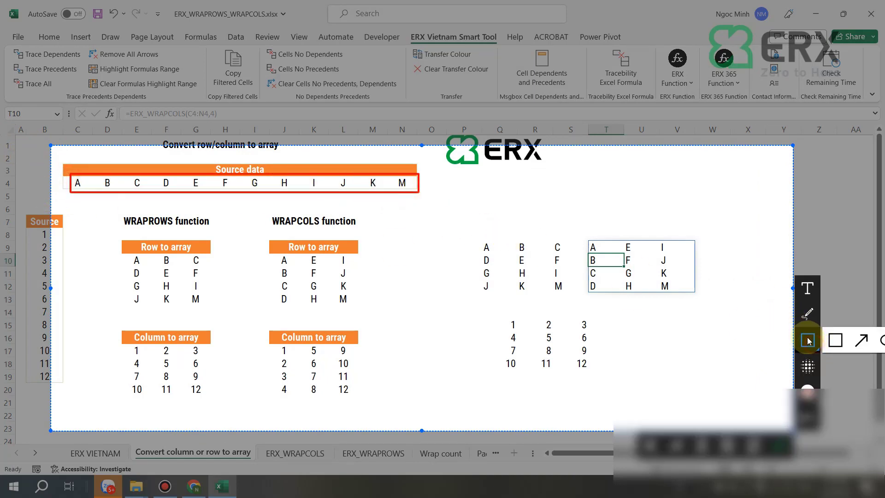
{"action": "left_click", "coordinate": [863, 339]}
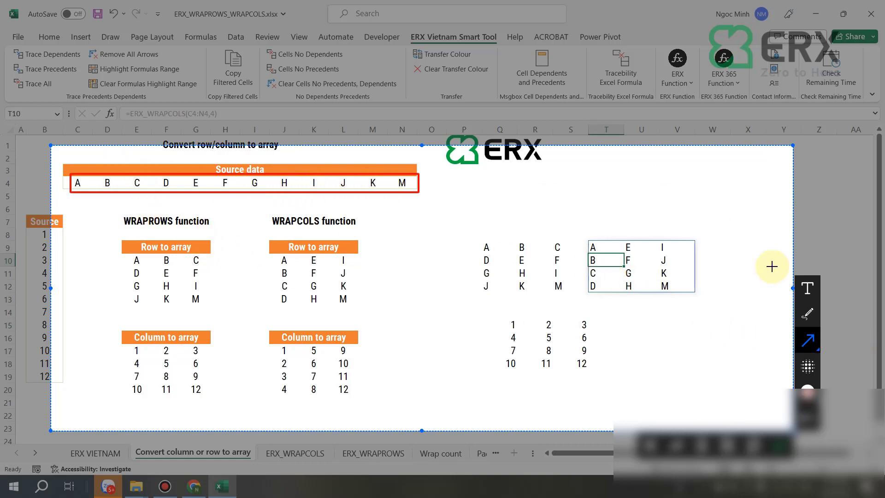
{"action": "left_click", "coordinate": [820, 354]}
{"action": "left_click", "coordinate": [834, 340]}
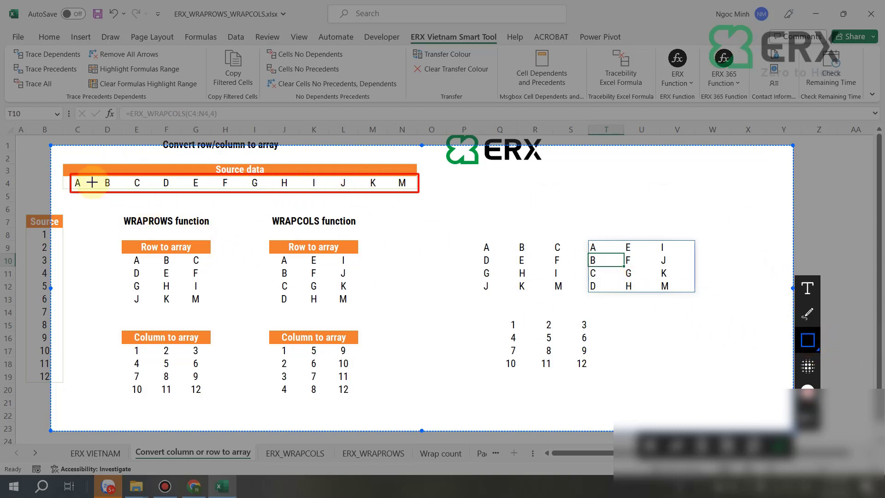
{"action": "left_click_drag", "start_coordinate": [72, 176], "coordinate": [180, 193]}
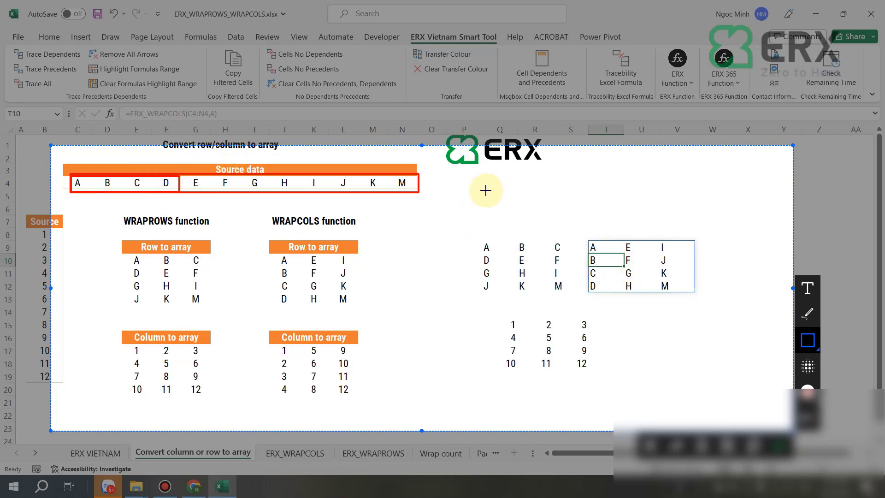
Add a text note showing A B C D horizontally and stacked vertically beneath, and discard the capture
{"action": "left_click", "coordinate": [808, 288]}
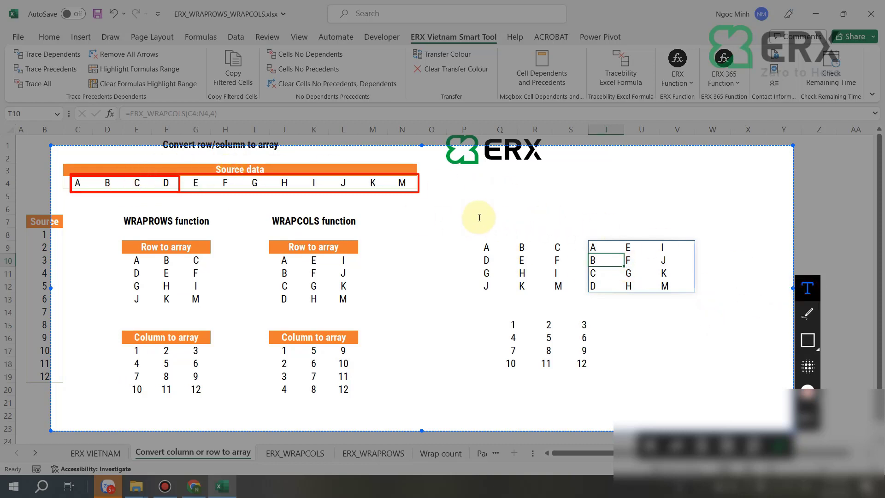
{"action": "left_click", "coordinate": [452, 189]}
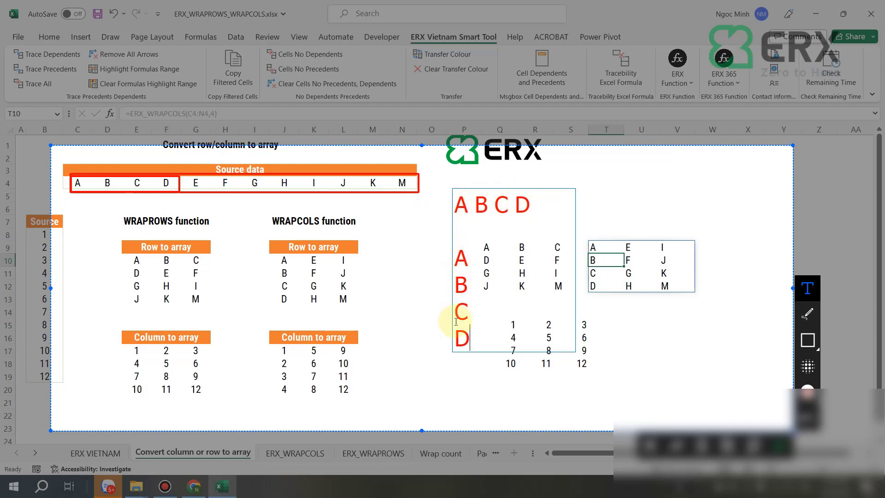
{"action": "left_click", "coordinate": [435, 306]}
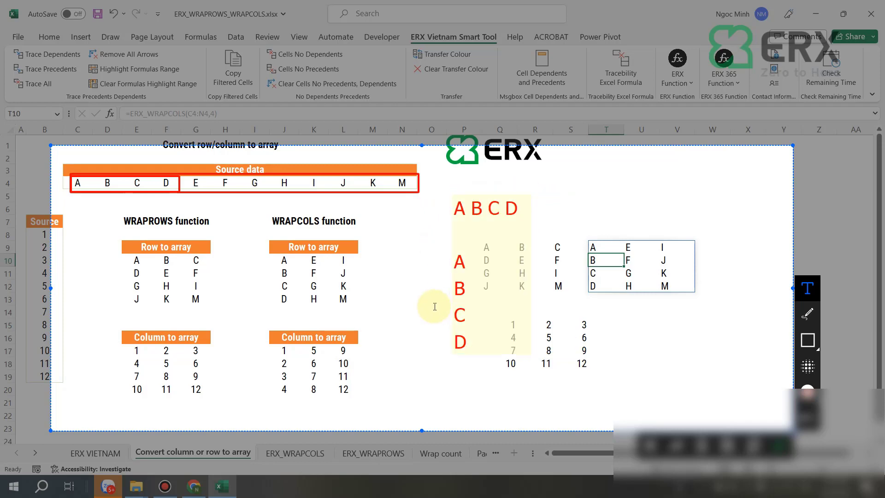
{"action": "key", "text": "Escape"}
Enter an ERX_WRAPCOLS formula in cell U15 that wraps the source column B8:B19 with a wrap count of 4
{"action": "left_click", "coordinate": [625, 325]}
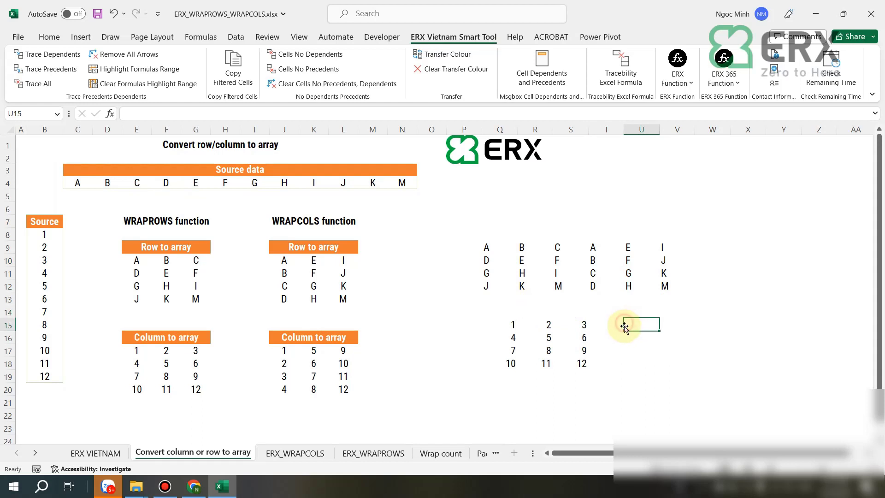
{"action": "type", "text": "=wr"}
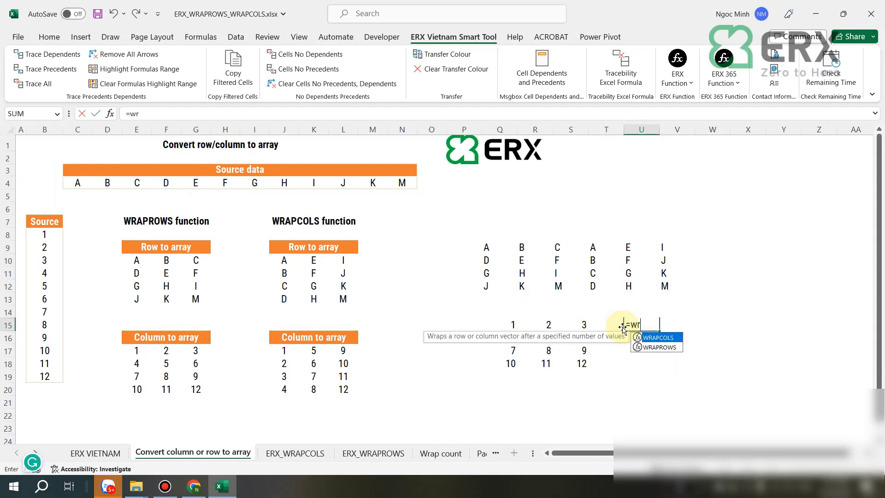
{"action": "key", "text": "BackSpace"}
{"action": "key", "text": "BackSpace"}
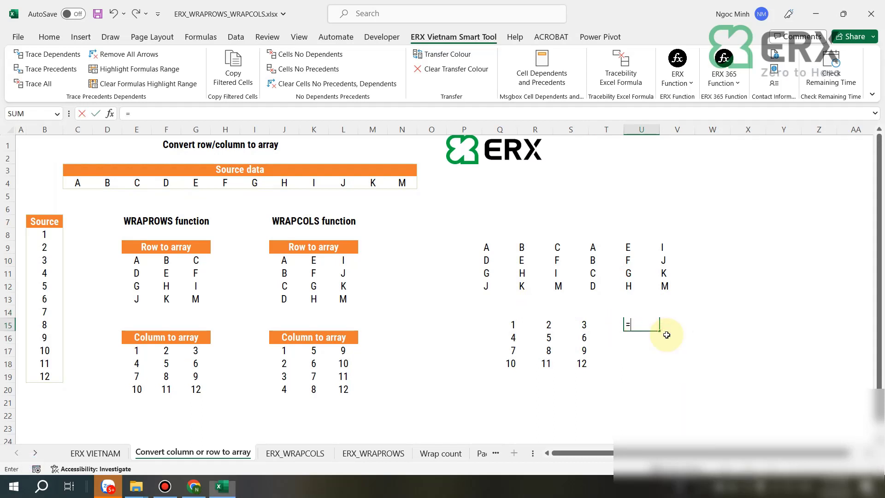
{"action": "type", "text": "=erx+"}
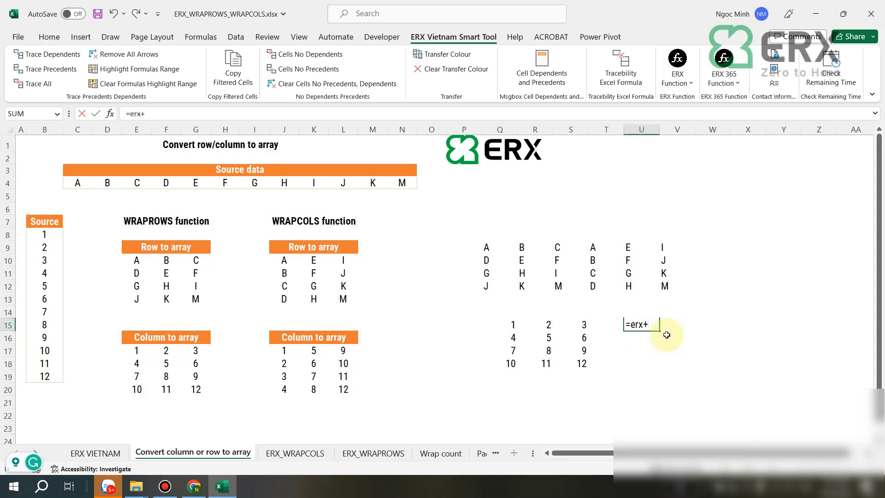
{"action": "key", "text": "BackSpace"}
{"action": "type", "text": "_"}
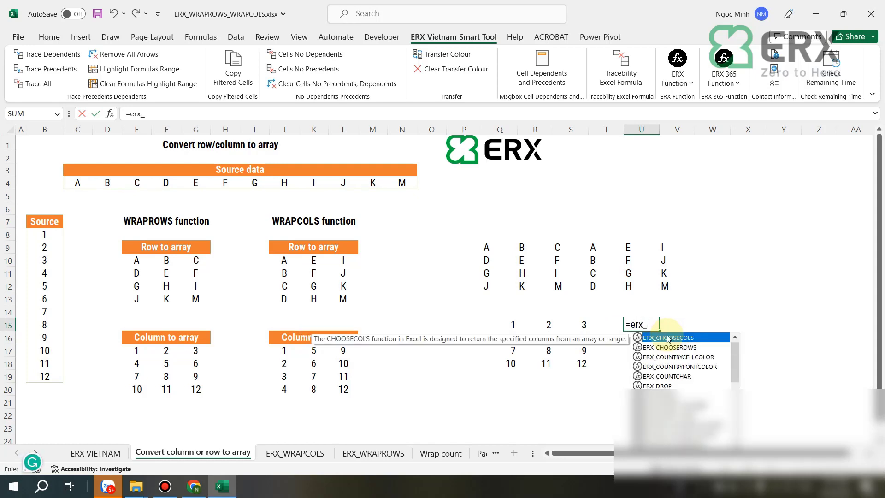
{"action": "type", "text": "Wr"}
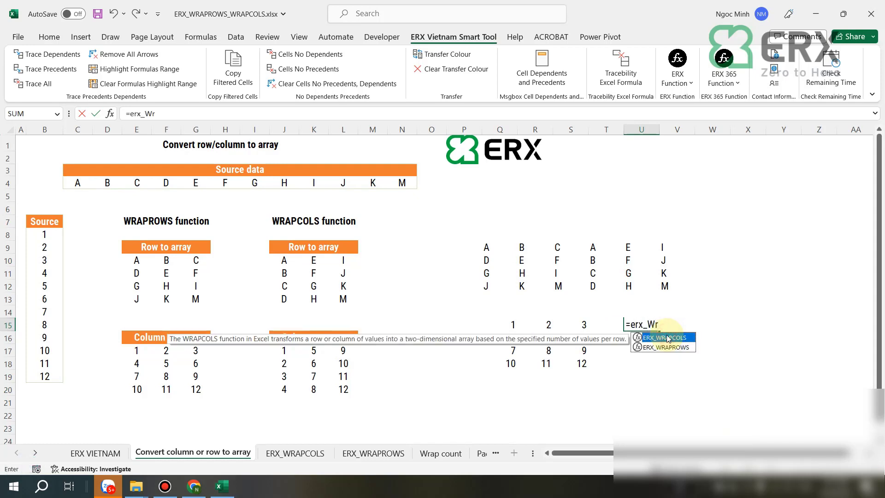
{"action": "double_click", "coordinate": [668, 338]}
{"action": "left_click_drag", "start_coordinate": [42, 231], "coordinate": [44, 376]}
{"action": "type", "text": ",4"}
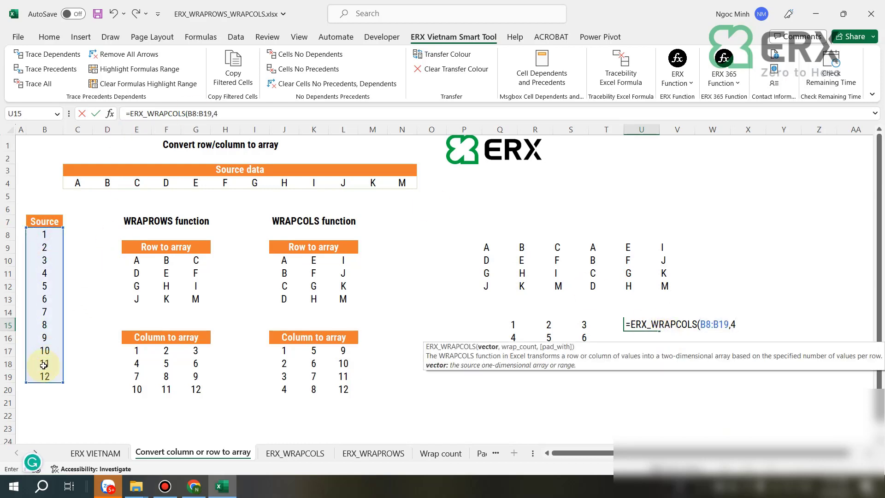
{"action": "key", "text": "Return"}
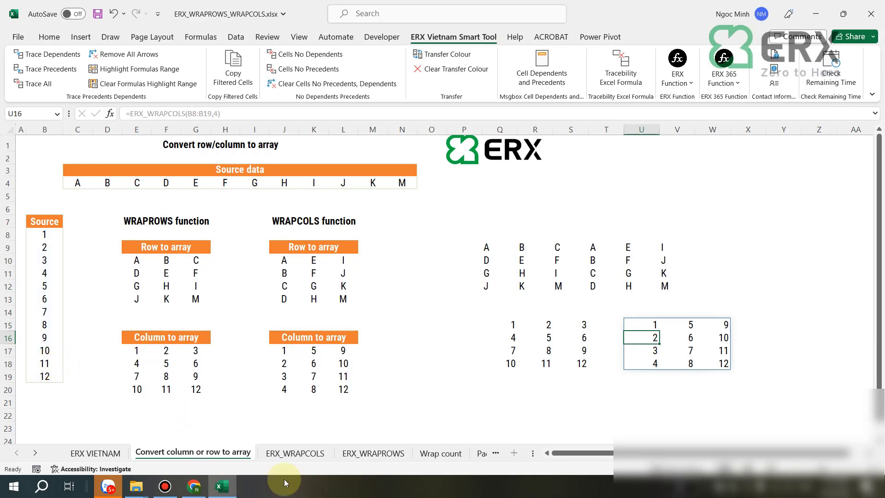
Compare the numeric source column's values with the wrapped array starting in U15
{"action": "scroll", "coordinate": [395, 387], "scroll_direction": "down", "scroll_amount": 1}
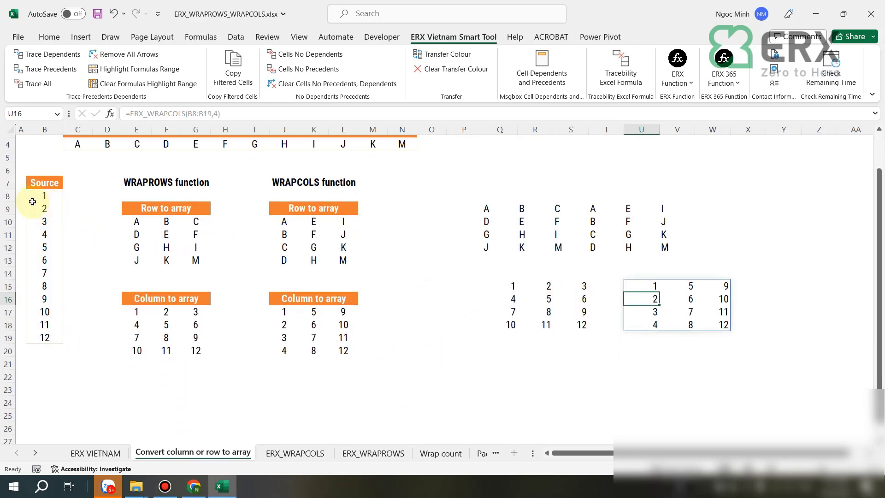
{"action": "left_click", "coordinate": [46, 196]}
{"action": "left_click_drag", "start_coordinate": [50, 206], "coordinate": [50, 289]}
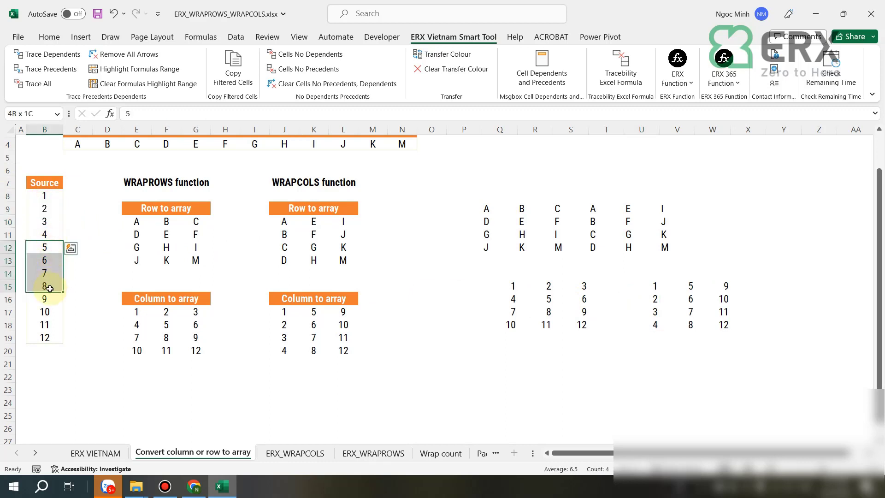
{"action": "left_click", "coordinate": [643, 301]}
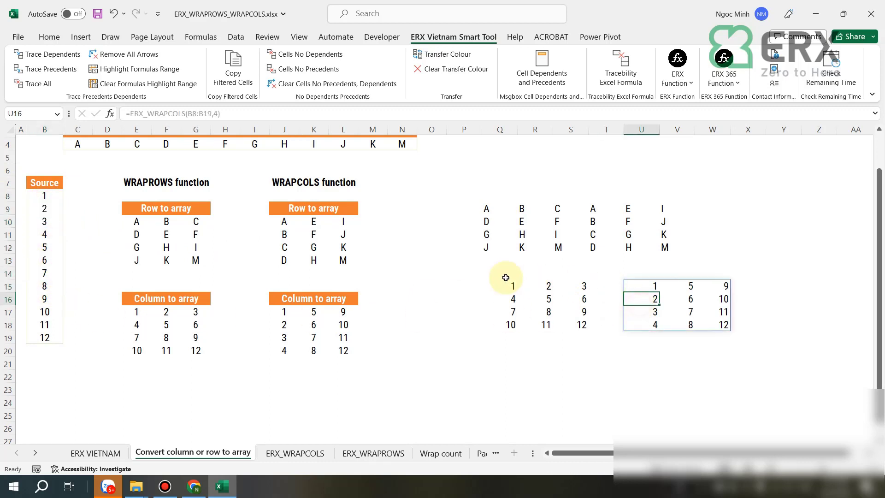
{"action": "left_click", "coordinate": [438, 275]}
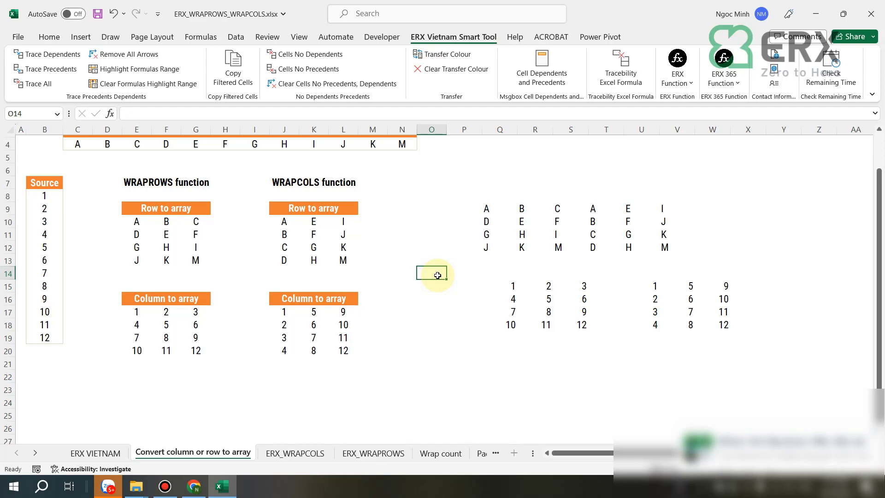
Open the ERX_WRAPCOLS sheet and compare its source data groups with the resulting array
{"action": "left_click", "coordinate": [295, 453]}
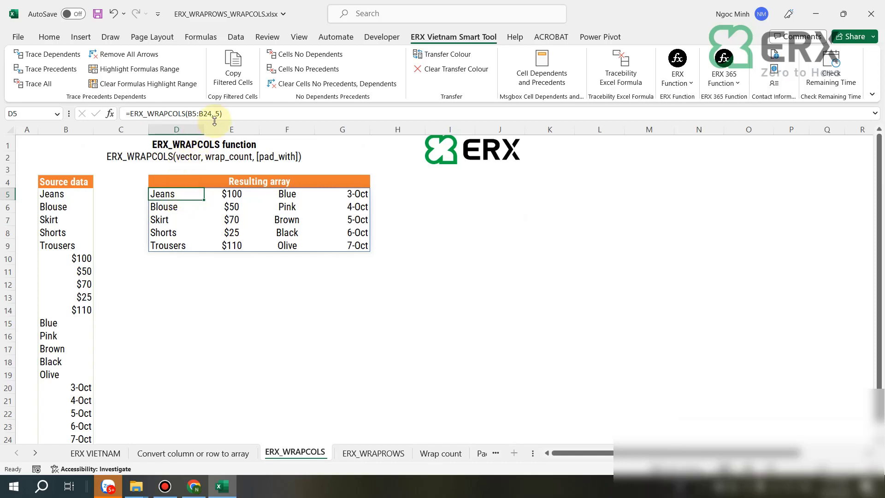
{"action": "left_click_drag", "start_coordinate": [65, 198], "coordinate": [82, 308]}
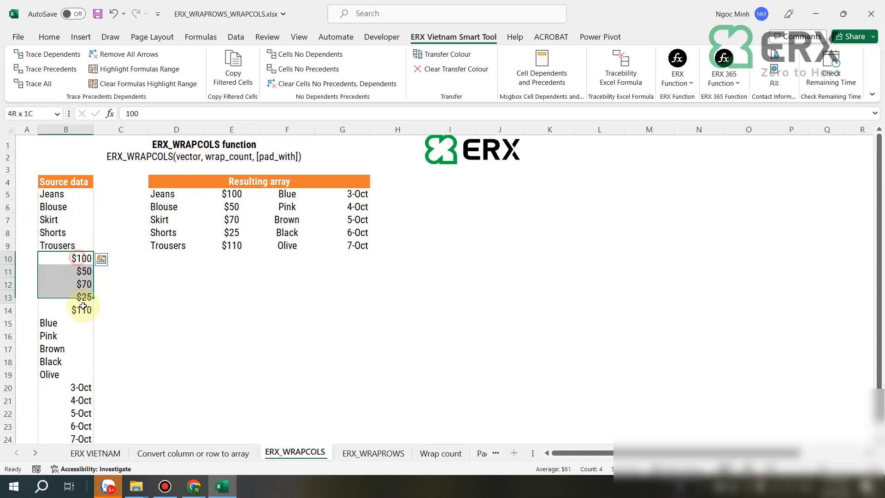
{"action": "left_click", "coordinate": [223, 259]}
Open the ERX_WRAPROWS sheet and compare source values B5:B9 with the first row of the resulting array
{"action": "left_click", "coordinate": [373, 453]}
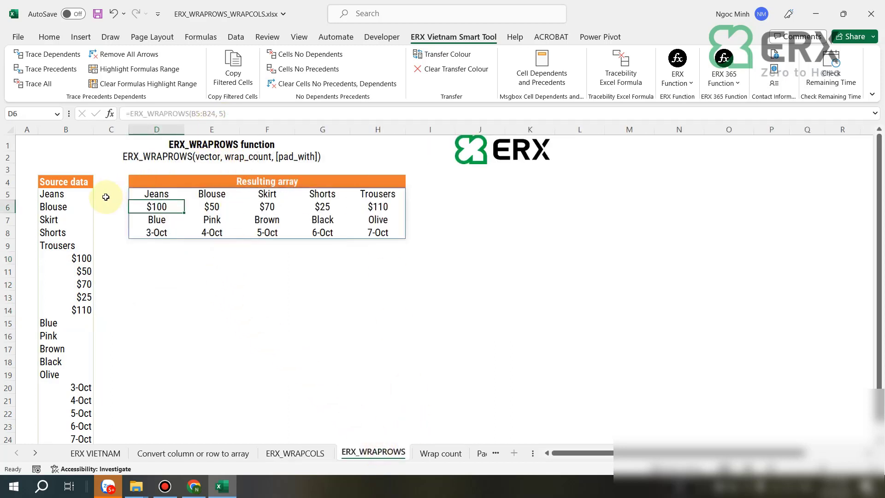
{"action": "left_click_drag", "start_coordinate": [76, 197], "coordinate": [73, 244]}
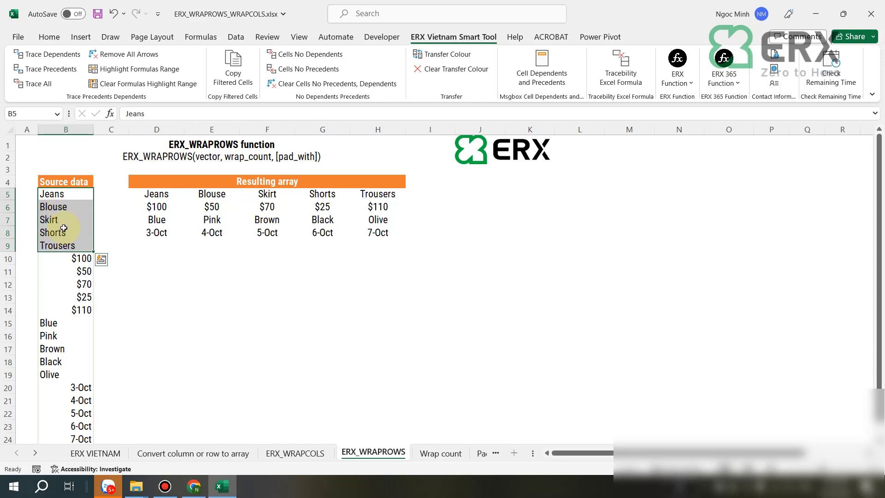
{"action": "left_click_drag", "start_coordinate": [158, 197], "coordinate": [388, 193]}
{"action": "left_click", "coordinate": [318, 284]}
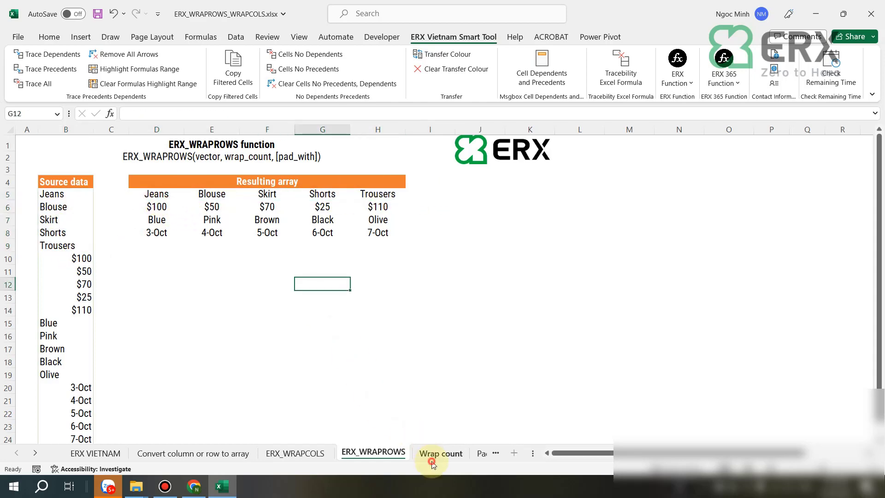
Open the Wrap count sheet and compare source values B4:B7 with the rows of the WRAPROWS table
{"action": "left_click", "coordinate": [431, 455]}
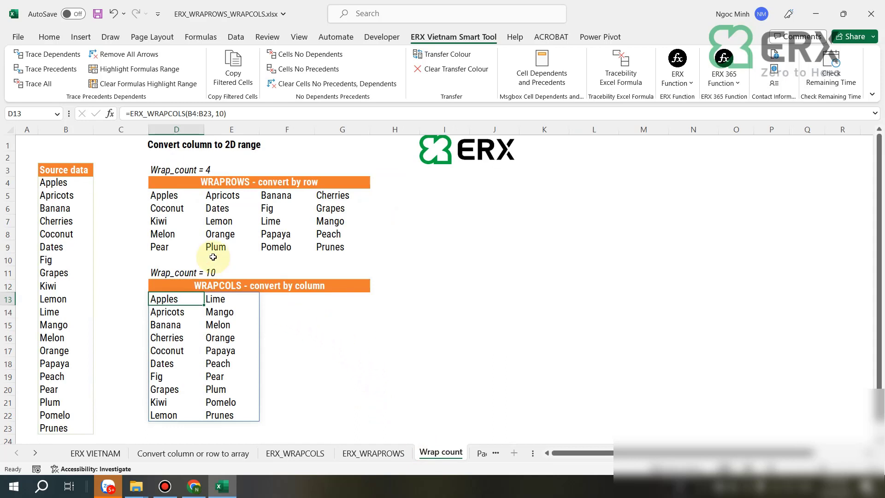
{"action": "left_click", "coordinate": [164, 194]}
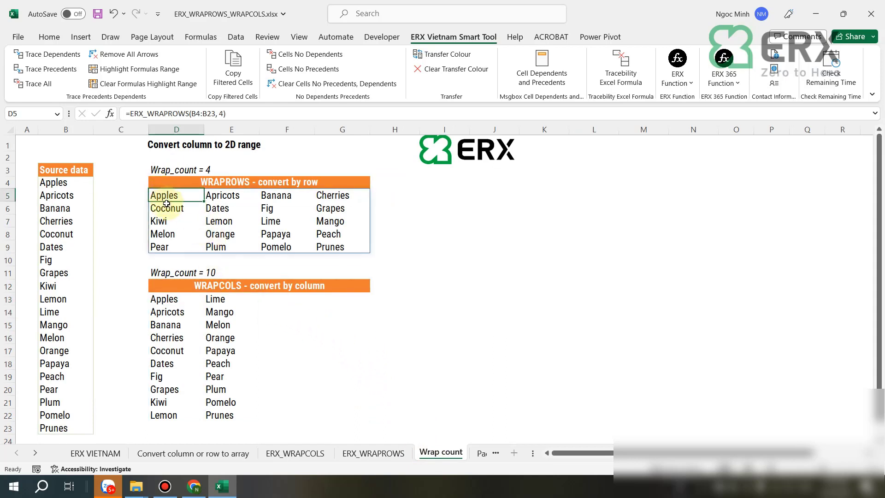
{"action": "left_click_drag", "start_coordinate": [58, 183], "coordinate": [64, 225]}
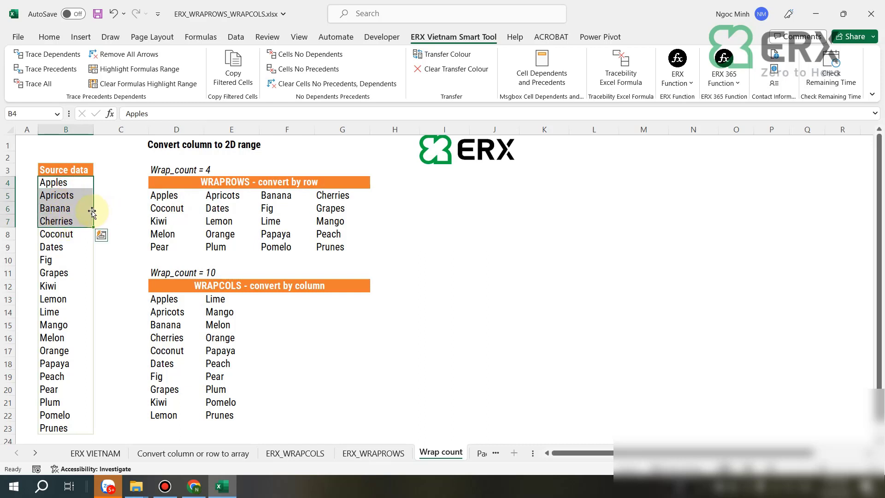
{"action": "left_click_drag", "start_coordinate": [166, 196], "coordinate": [334, 194]}
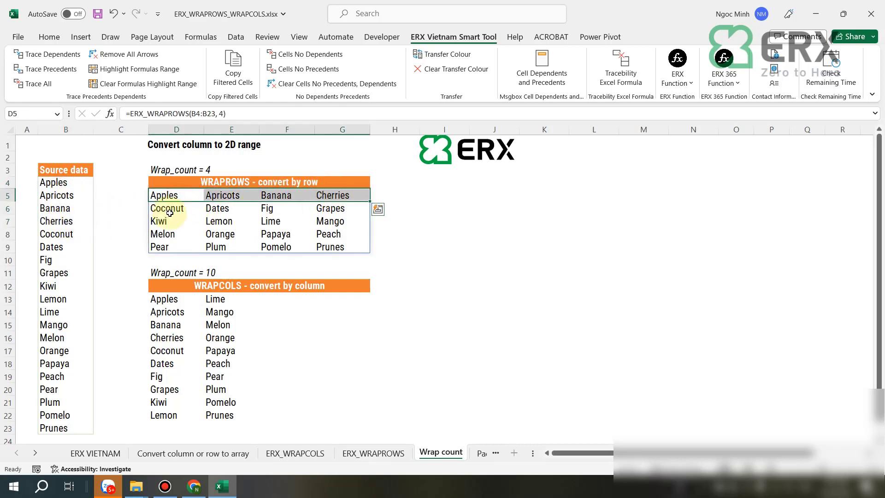
{"action": "left_click_drag", "start_coordinate": [170, 212], "coordinate": [335, 244]}
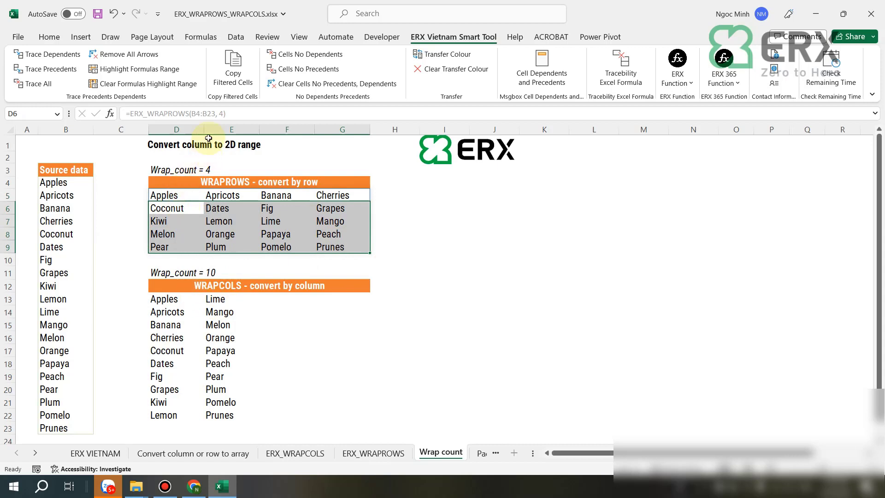
Check the WRAPCOLS formula in D13 and compare source values B4:B13 with the columns of its table
{"action": "left_click", "coordinate": [166, 297]}
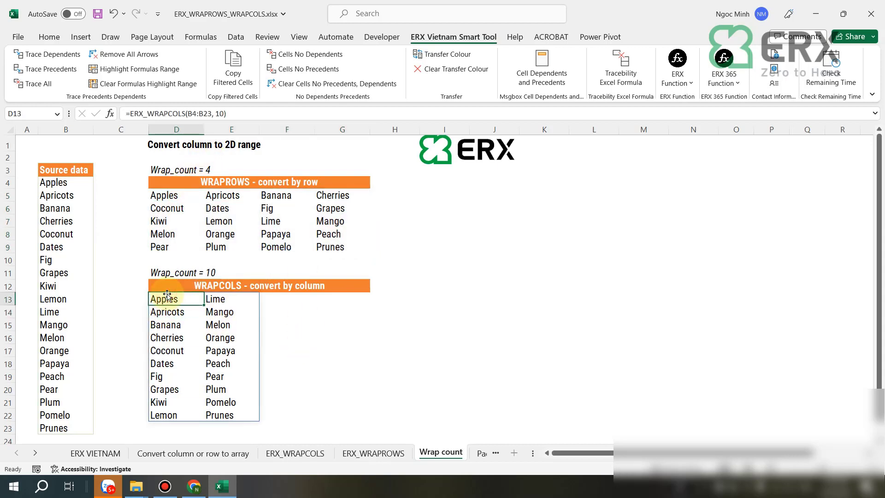
{"action": "left_click_drag", "start_coordinate": [54, 183], "coordinate": [56, 299]}
{"action": "left_click", "coordinate": [231, 324]}
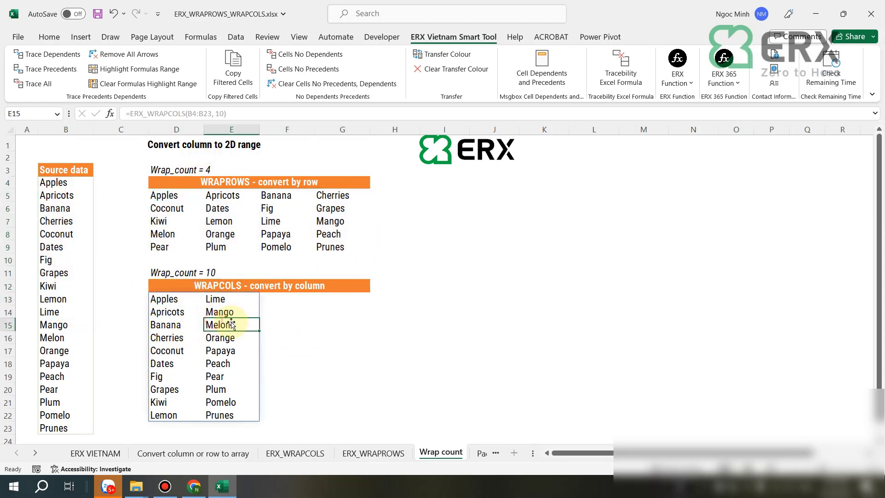
Open the Pad with sheet and compare the Default table's formula in D5 with source values B4:B8
{"action": "left_click", "coordinate": [482, 453]}
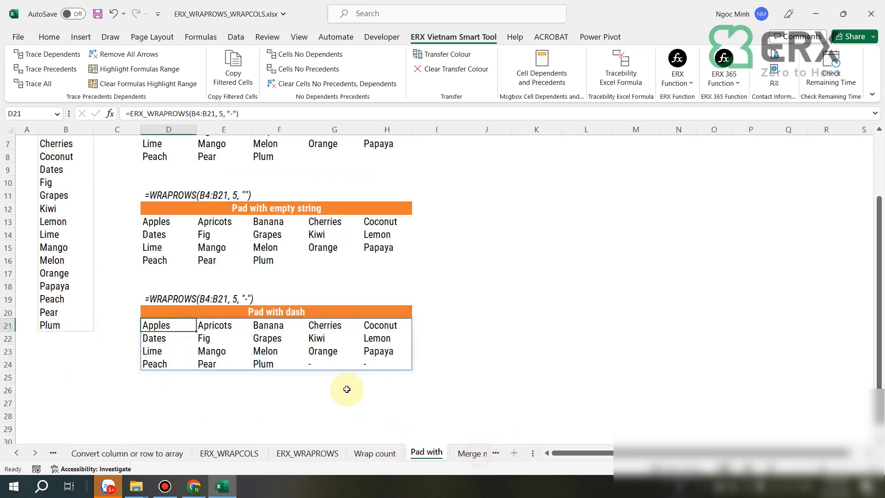
{"action": "scroll", "coordinate": [461, 304], "scroll_direction": "up", "scroll_amount": 2}
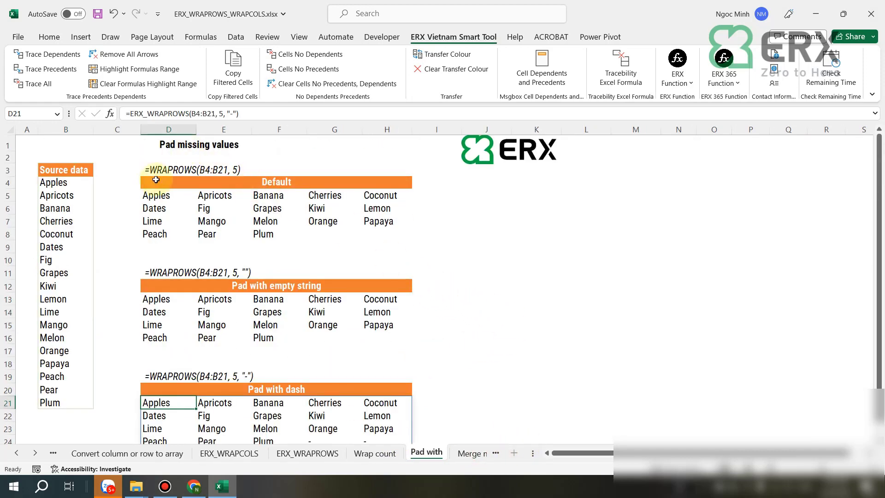
{"action": "left_click", "coordinate": [162, 208]}
{"action": "left_click", "coordinate": [159, 195]}
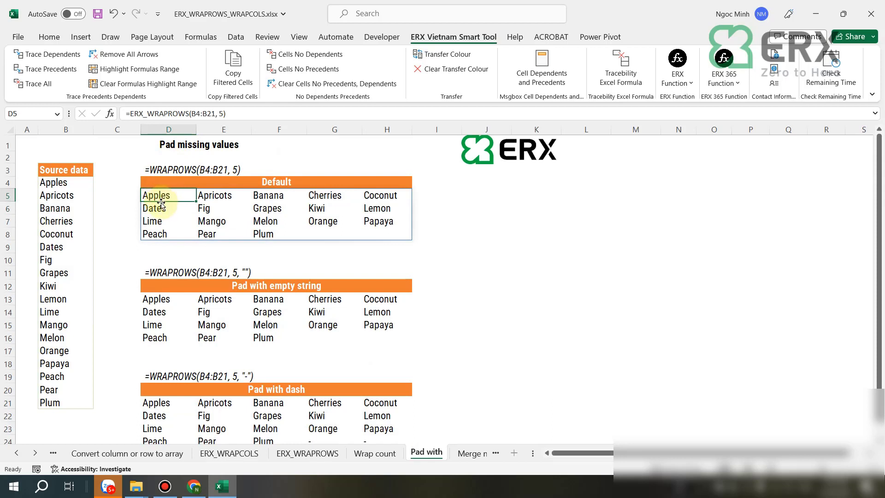
{"action": "left_click", "coordinate": [225, 114]}
{"action": "left_click", "coordinate": [217, 234]}
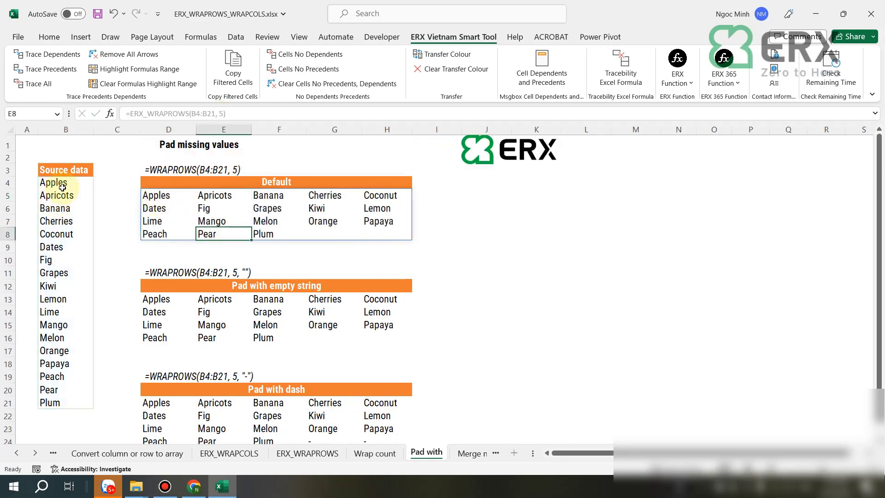
{"action": "left_click_drag", "start_coordinate": [48, 184], "coordinate": [66, 236]}
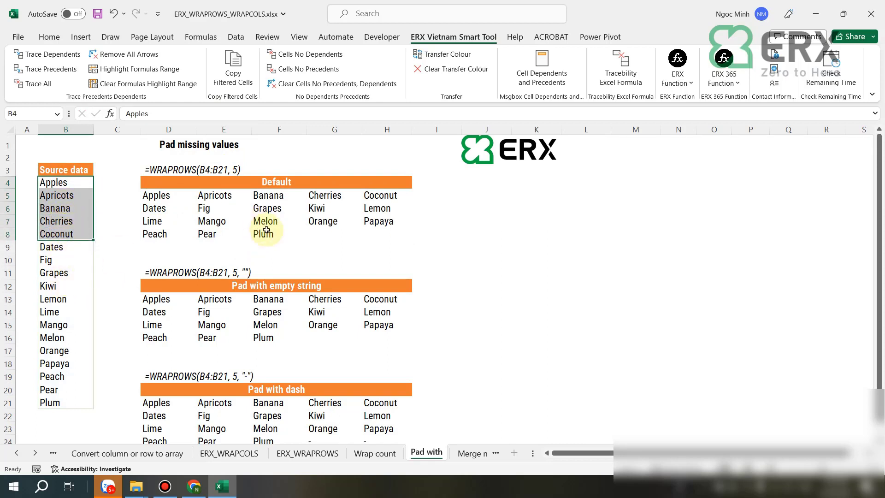
Compare the padded cells in columns G and H of the Default, empty string and dash tables' last rows
{"action": "left_click_drag", "start_coordinate": [309, 233], "coordinate": [389, 232]}
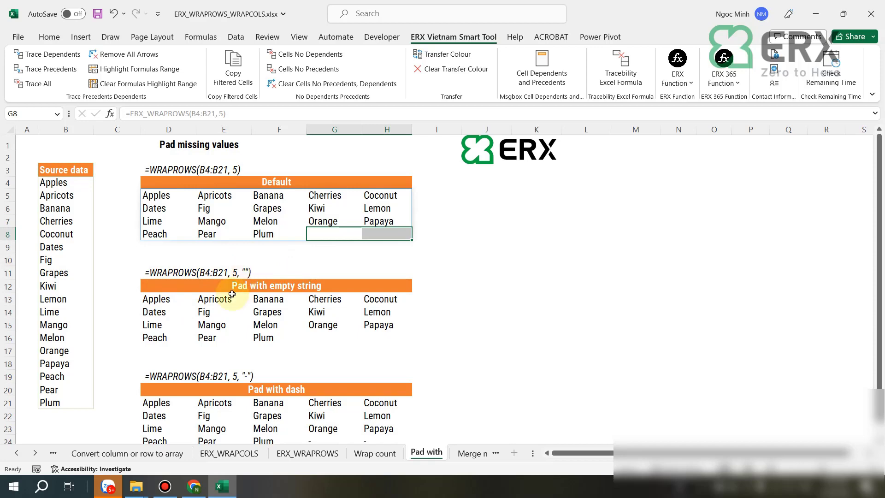
{"action": "left_click_drag", "start_coordinate": [344, 343], "coordinate": [372, 338]}
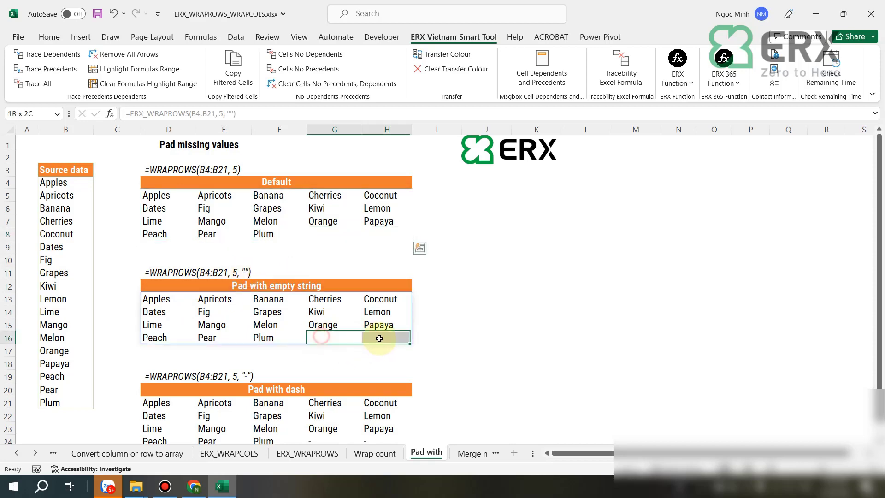
{"action": "scroll", "coordinate": [295, 345], "scroll_direction": "down", "scroll_amount": 2}
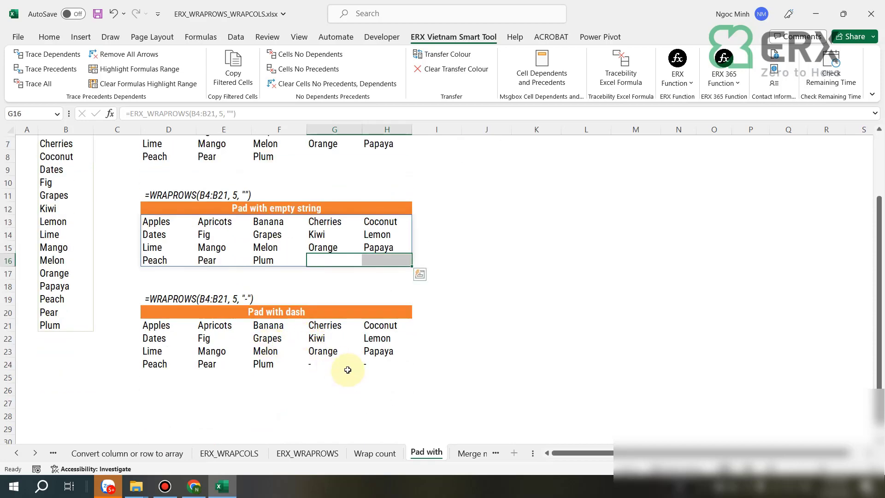
{"action": "left_click_drag", "start_coordinate": [323, 364], "coordinate": [371, 363]}
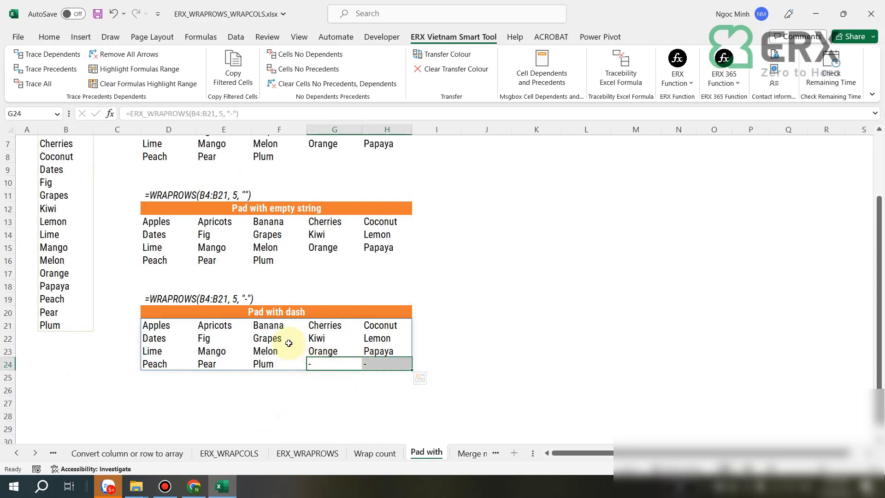
{"action": "scroll", "coordinate": [295, 345], "scroll_direction": "up", "scroll_amount": 2}
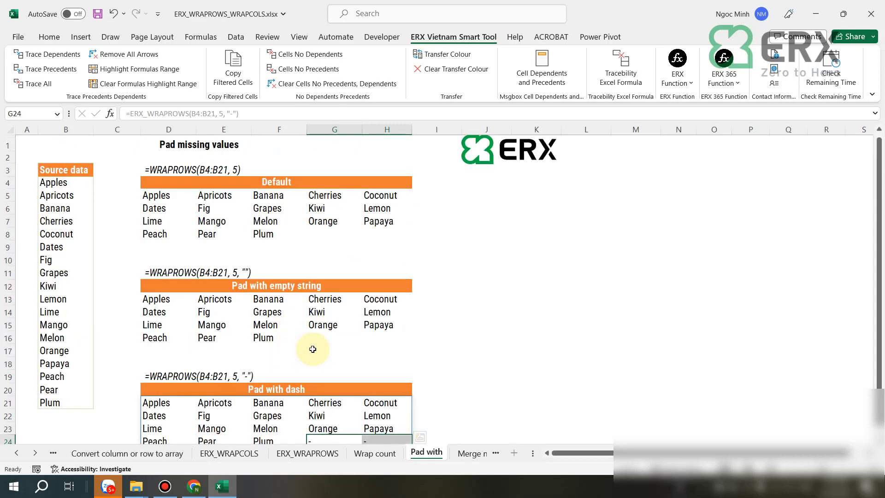
Open the Merge miltiple rows sheet and examine its three source rows and the column-wrapping formula in B13
{"action": "left_click", "coordinate": [471, 453]}
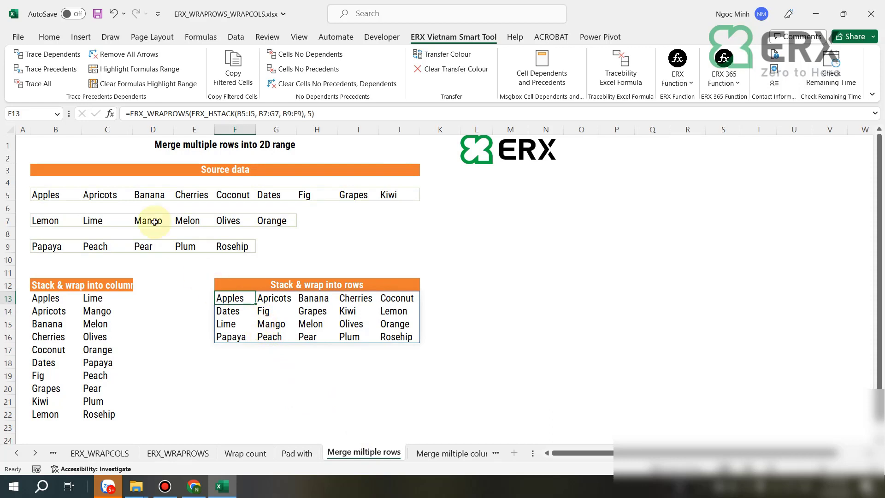
{"action": "left_click", "coordinate": [51, 196]}
{"action": "left_click_drag", "start_coordinate": [74, 199], "coordinate": [389, 199]}
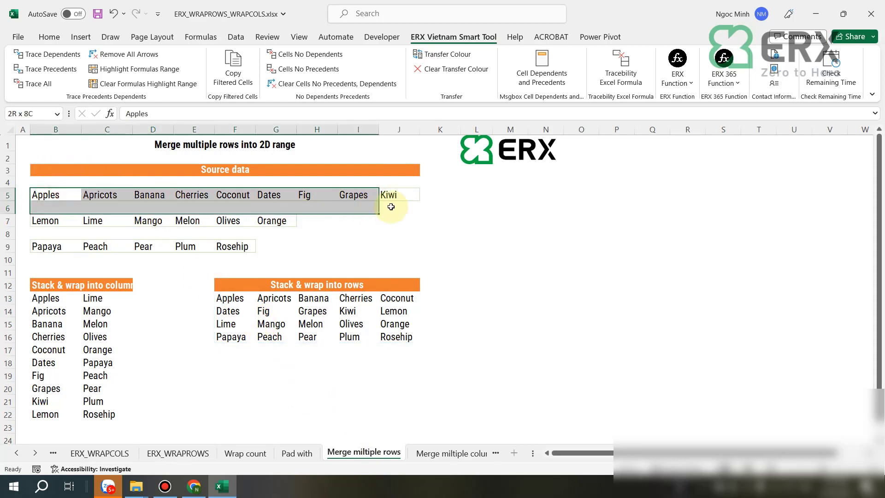
{"action": "left_click_drag", "start_coordinate": [55, 227], "coordinate": [325, 224]}
{"action": "left_click_drag", "start_coordinate": [44, 246], "coordinate": [253, 244]}
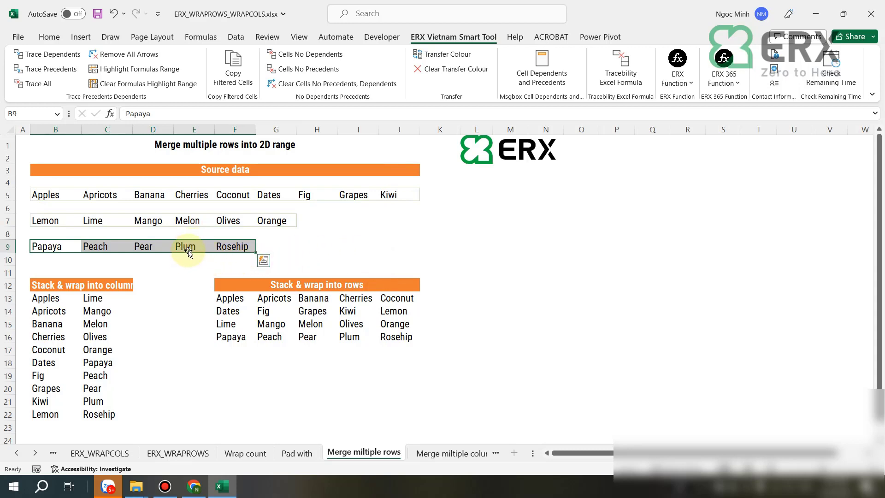
{"action": "left_click", "coordinate": [53, 298]}
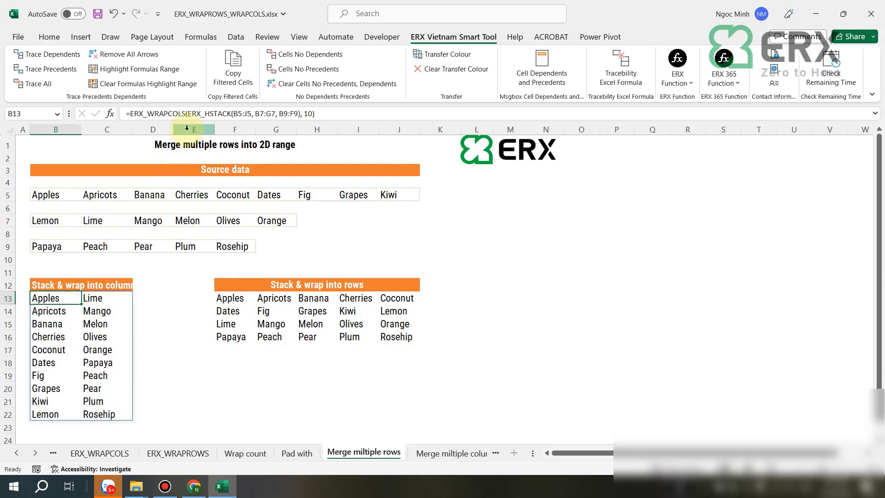
Start an ERX_HSTACK formula in the empty cell M7
{"action": "left_click", "coordinate": [544, 222]}
{"action": "left_click", "coordinate": [510, 221]}
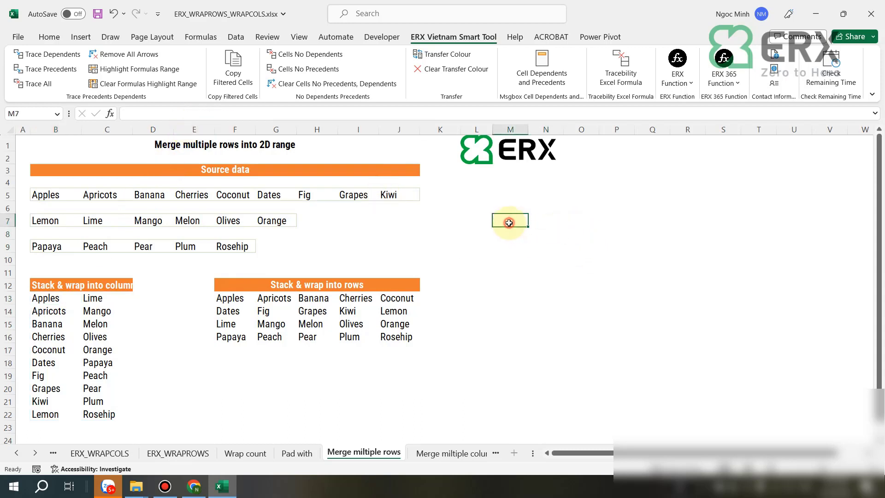
{"action": "type", "text": "=er"}
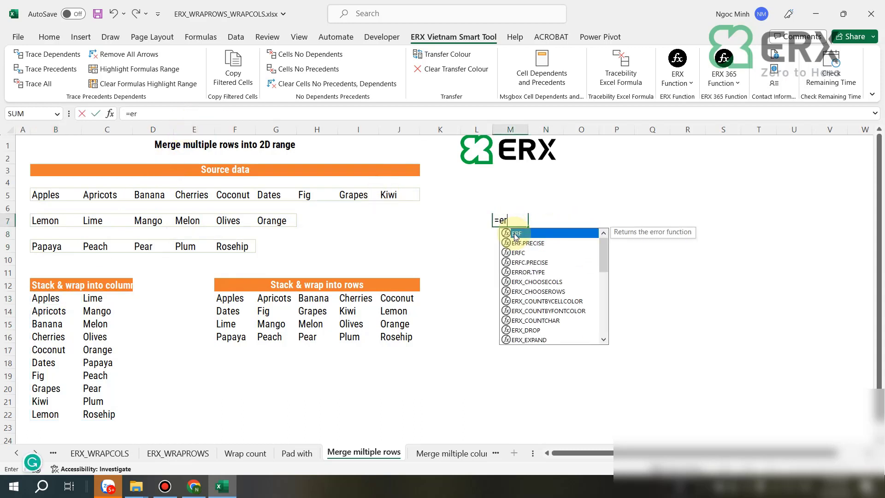
{"action": "type", "text": "x_"}
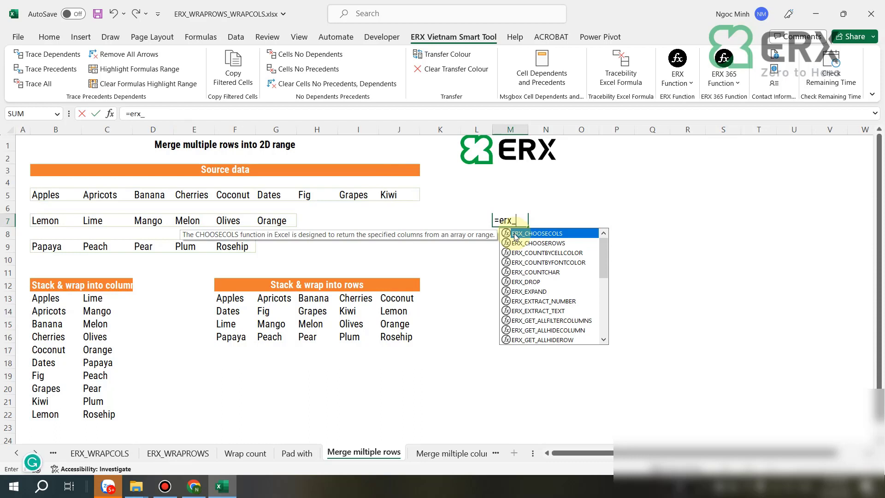
{"action": "type", "text": "h"}
{"action": "left_click", "coordinate": [20, 233]}
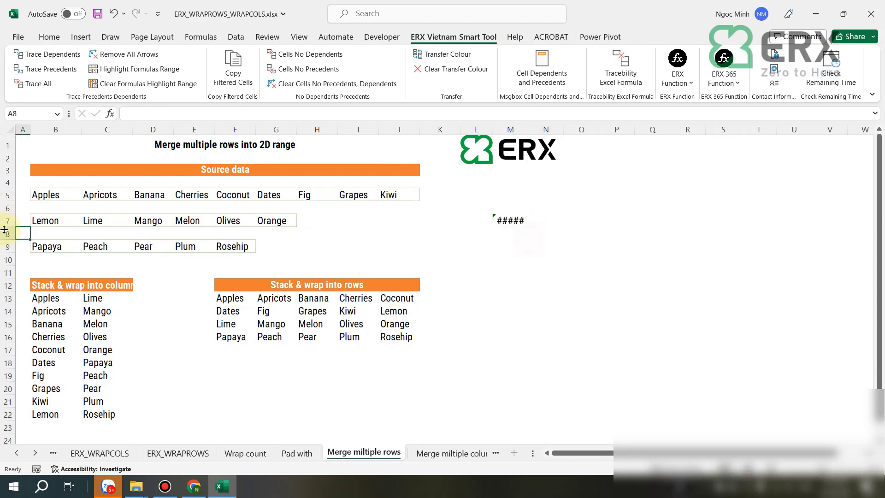
{"action": "double_click", "coordinate": [525, 220]}
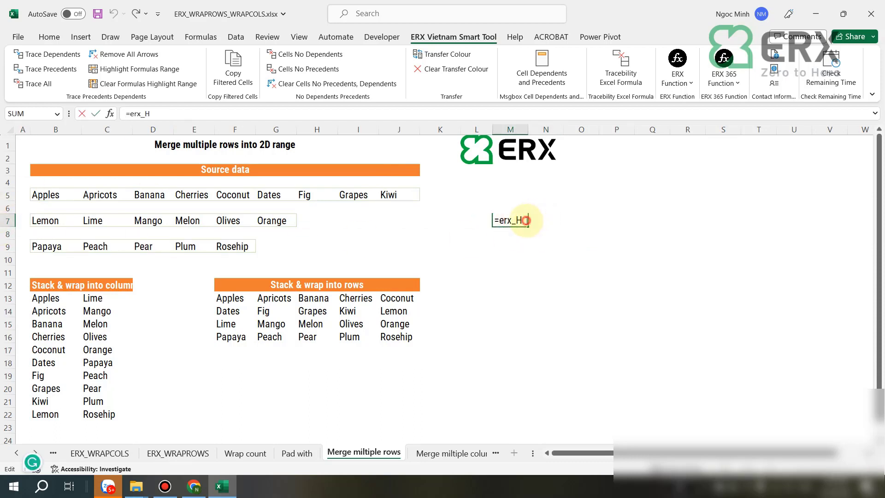
{"action": "type", "text": "s"}
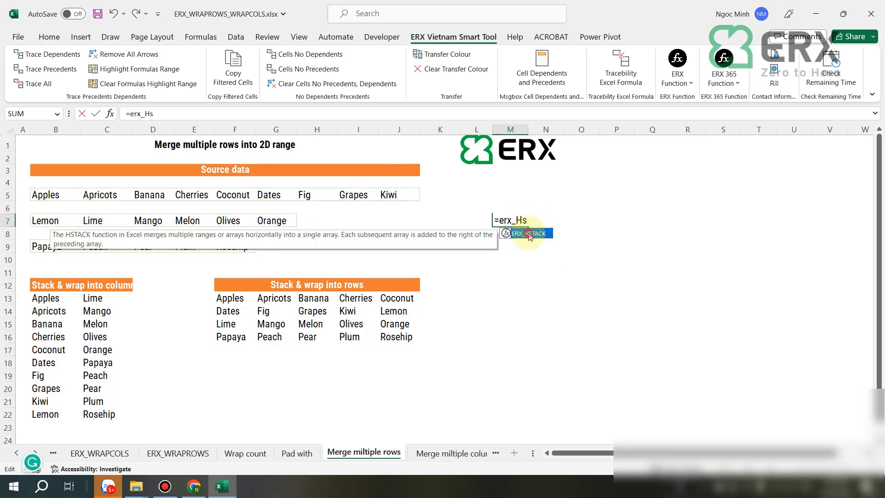
{"action": "double_click", "coordinate": [528, 234]}
Complete the ERX_HSTACK formula in M7 with the source ranges B5:J5, B7:G7 and B9:F9
{"action": "left_click_drag", "start_coordinate": [46, 194], "coordinate": [399, 193]}
{"action": "type", "text": ","}
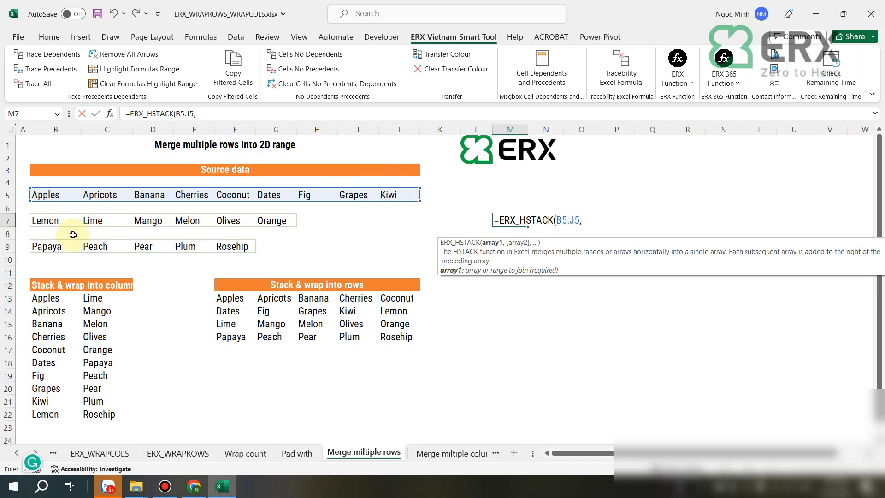
{"action": "left_click_drag", "start_coordinate": [45, 220], "coordinate": [282, 220]}
{"action": "type", "text": ","}
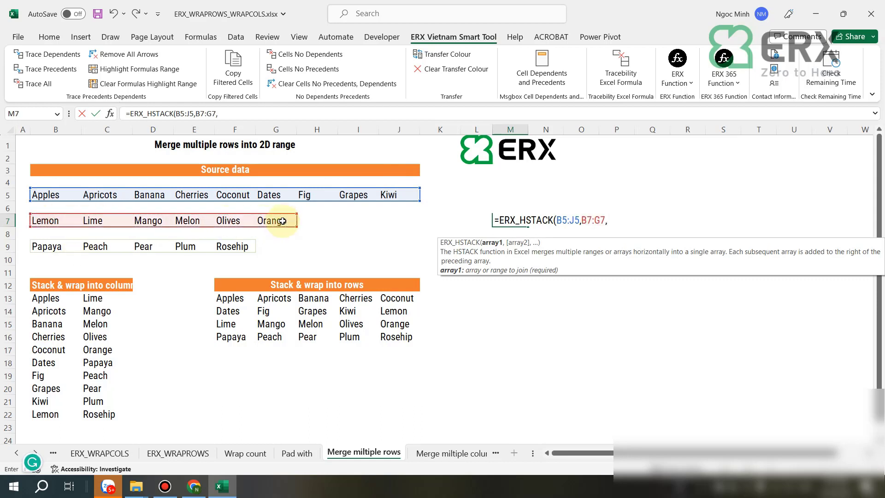
{"action": "left_click_drag", "start_coordinate": [46, 247], "coordinate": [255, 247]}
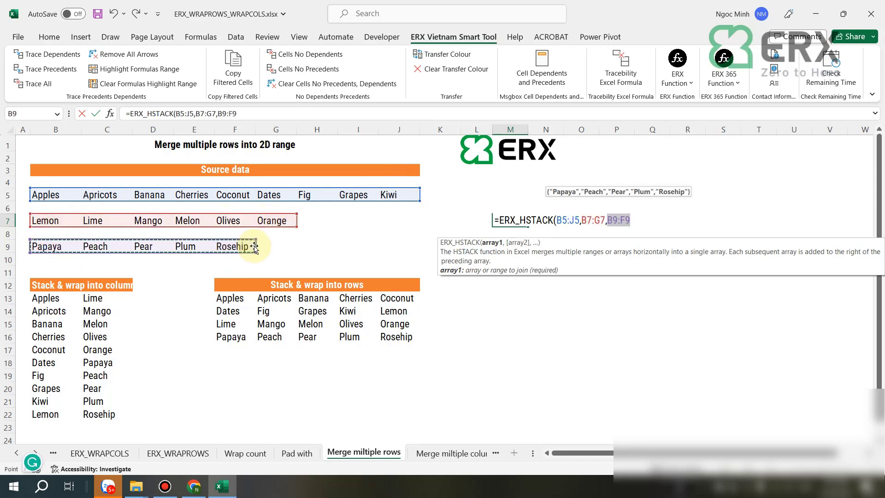
{"action": "key", "text": "Return"}
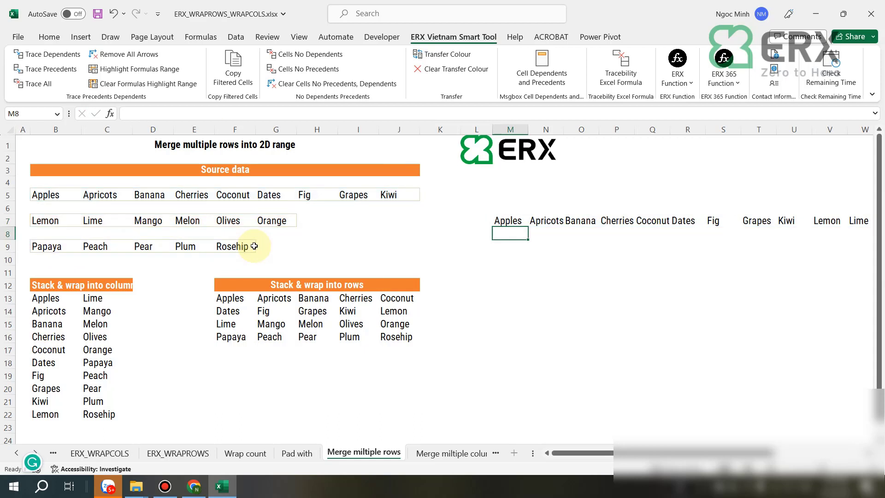
Compare the stacked row starting at M7 with the wrapping formulas in B13 and F13
{"action": "left_click", "coordinate": [507, 218]}
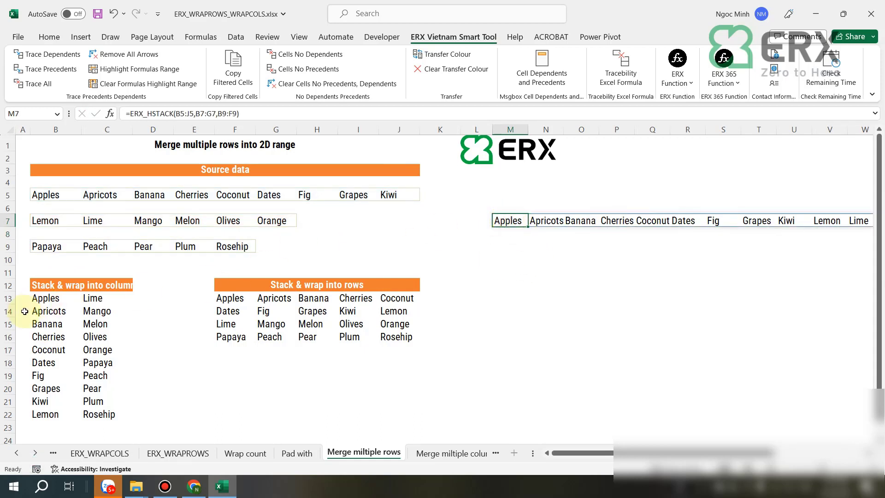
{"action": "left_click", "coordinate": [42, 298]}
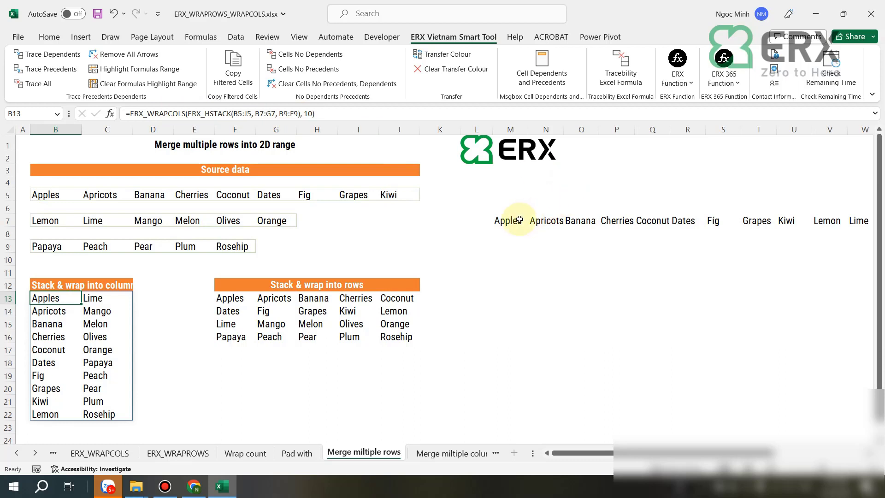
{"action": "left_click_drag", "start_coordinate": [504, 220], "coordinate": [830, 222]}
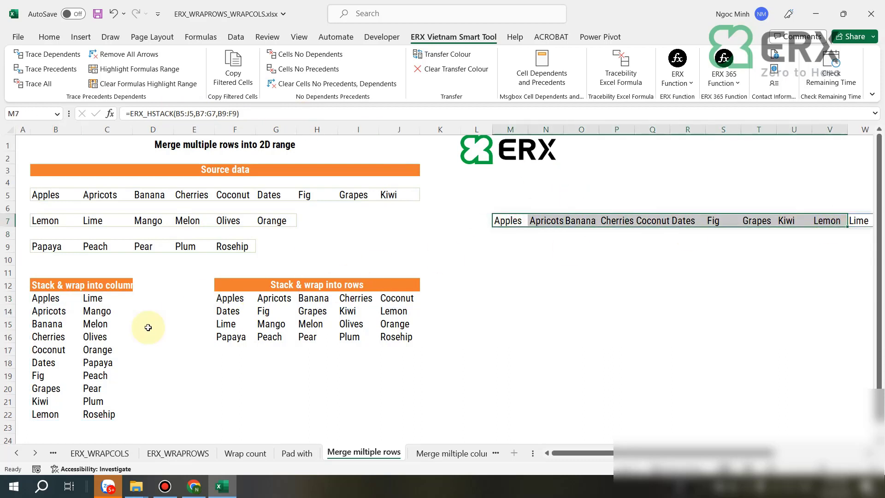
{"action": "left_click", "coordinate": [229, 299]}
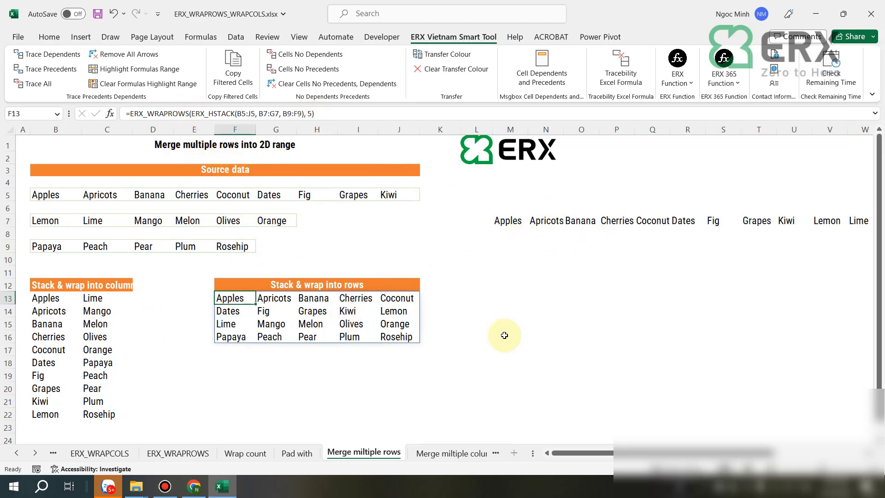
{"action": "left_click", "coordinate": [658, 346]}
Compare the Merge miltiple rows sheet with Merge miltiple columns and check the latter's ERX_VSTACK formulas in B16 and E16
{"action": "left_click", "coordinate": [450, 454]}
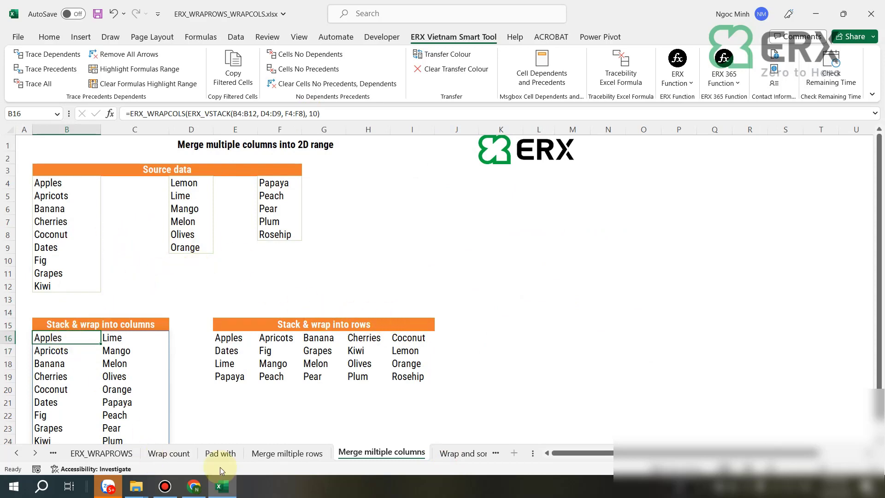
{"action": "left_click", "coordinate": [281, 452]}
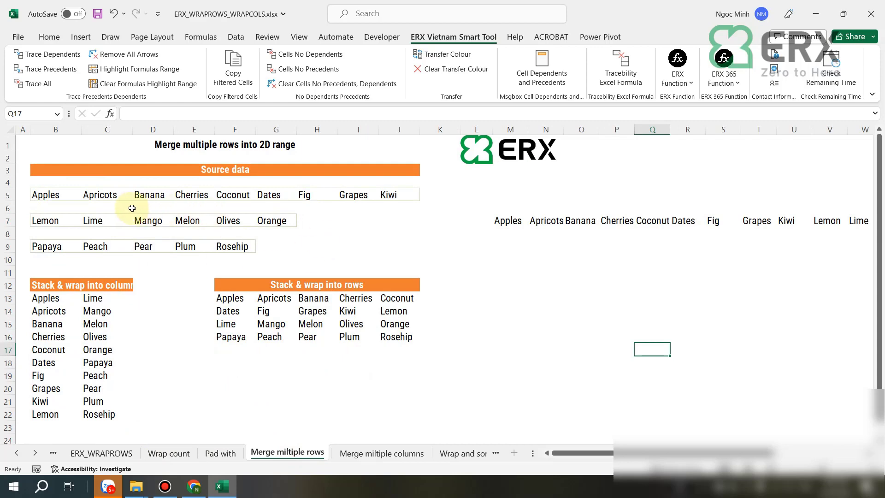
{"action": "left_click", "coordinate": [360, 454]}
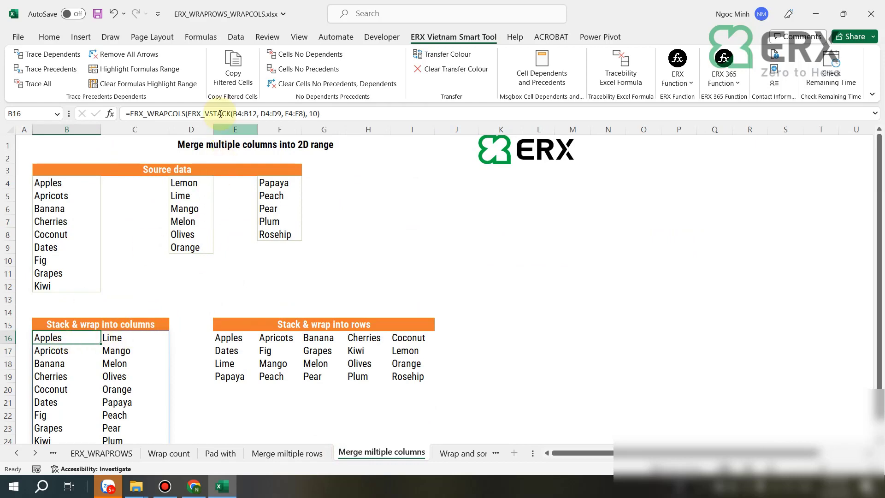
{"action": "left_click", "coordinate": [229, 339]}
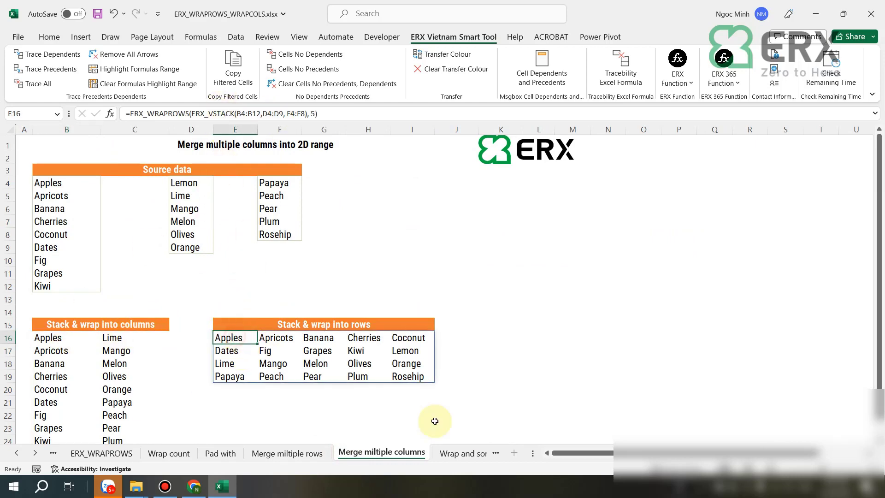
Open the Wrap and sort sheet and check the SORT-based wrapping formulas in D4 and D13
{"action": "left_click", "coordinate": [458, 453]}
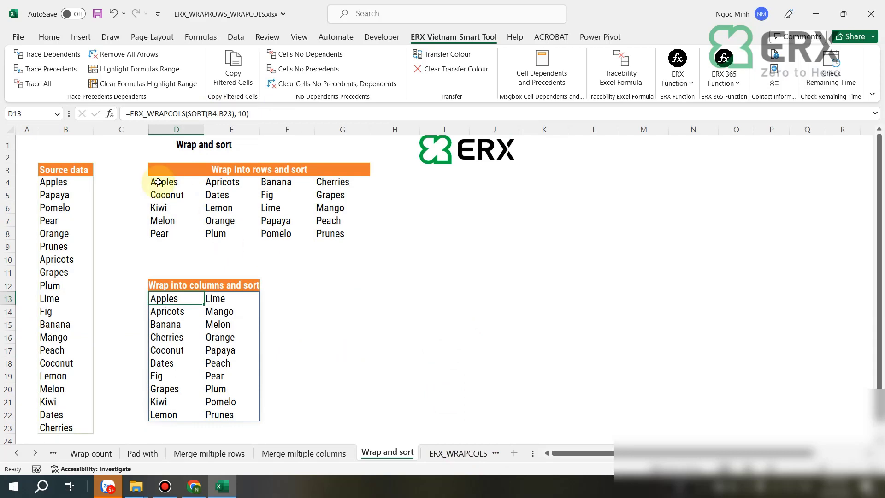
{"action": "left_click", "coordinate": [188, 185]}
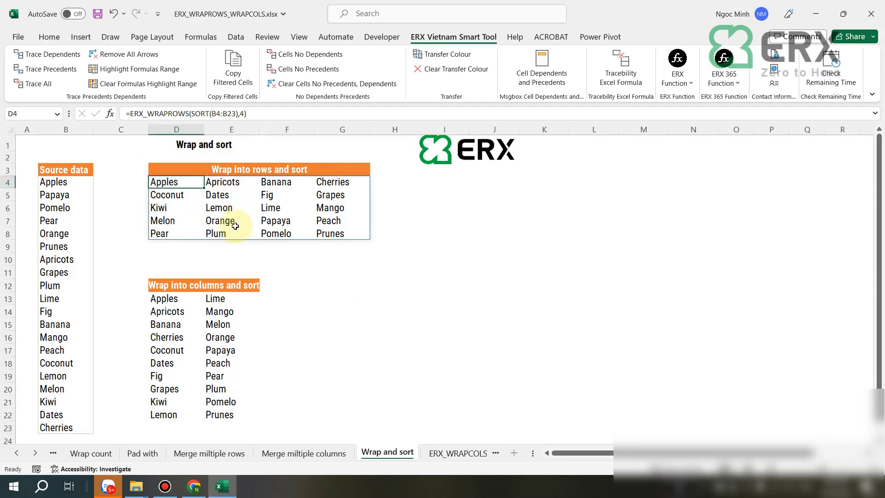
{"action": "left_click", "coordinate": [171, 308]}
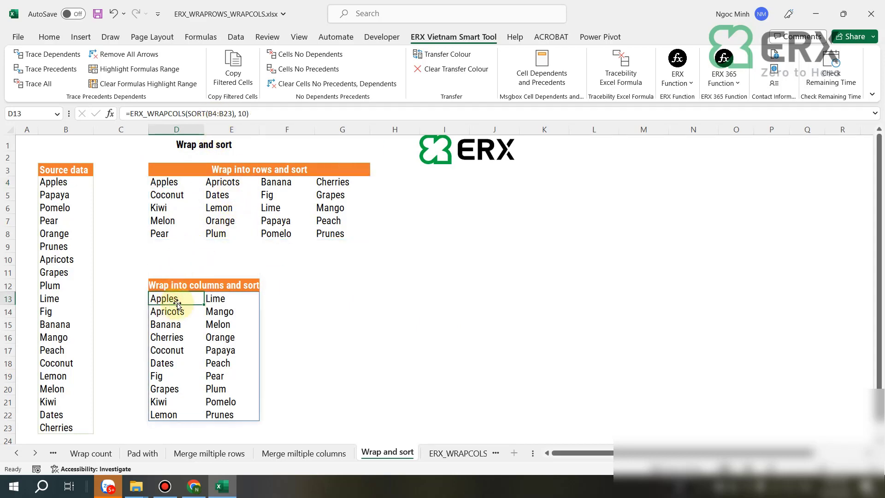
Open the ERX_WRAPCOLS alternative sheet and check the row-to-2D-range formula in D8
{"action": "left_click", "coordinate": [446, 463]}
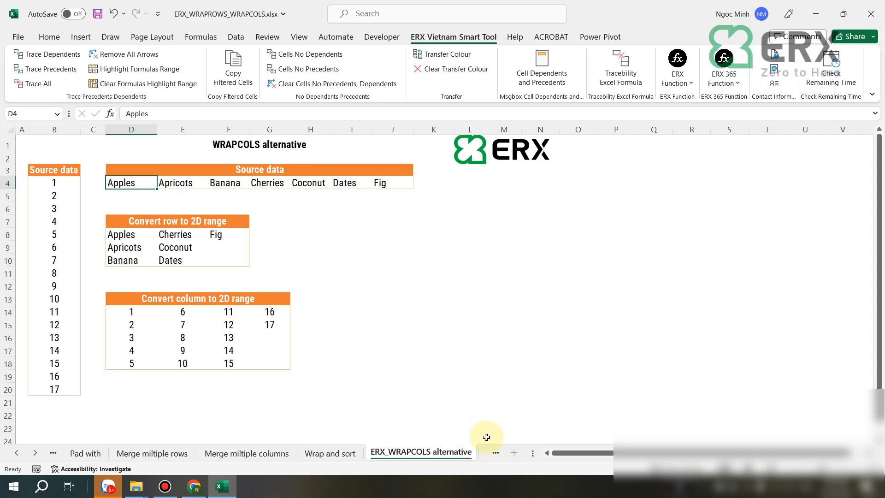
{"action": "left_click", "coordinate": [496, 453]}
{"action": "left_click", "coordinate": [309, 454]}
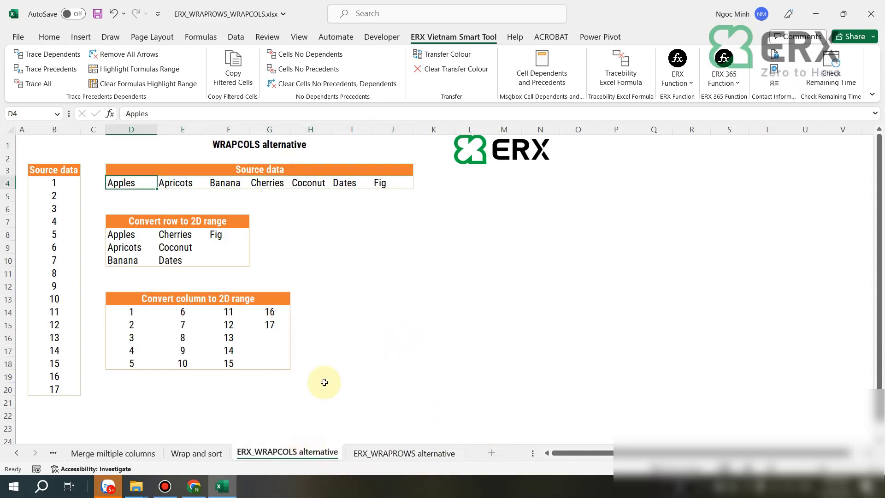
{"action": "left_click", "coordinate": [123, 234]}
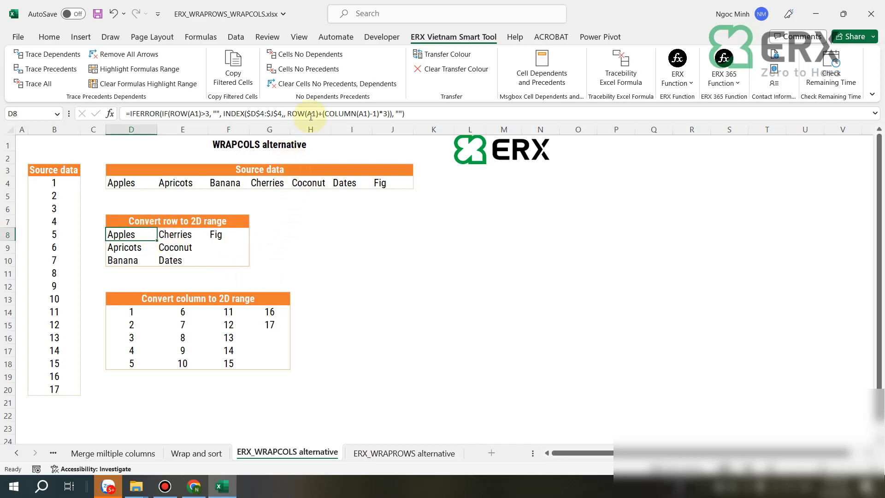
Open the ERX_WRAPROWS alternative sheet and check its conversion formulas in D15 and D8
{"action": "left_click", "coordinate": [369, 452]}
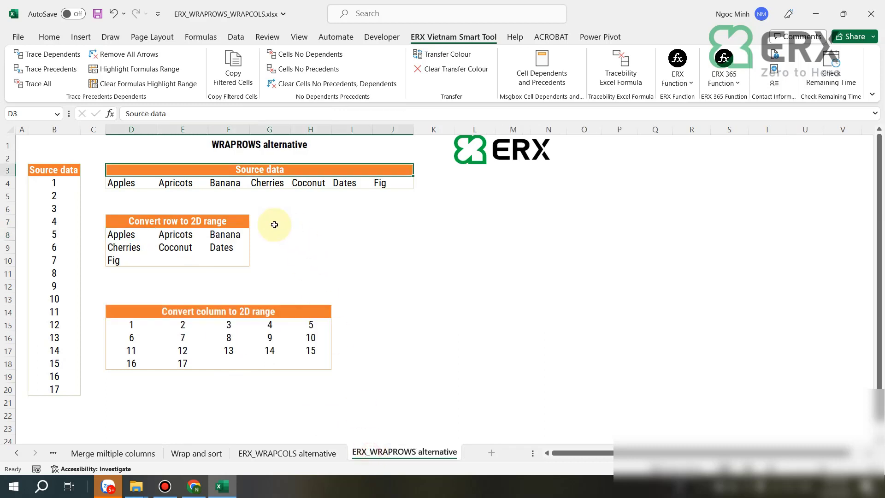
{"action": "left_click", "coordinate": [131, 323]}
{"action": "left_click", "coordinate": [136, 234]}
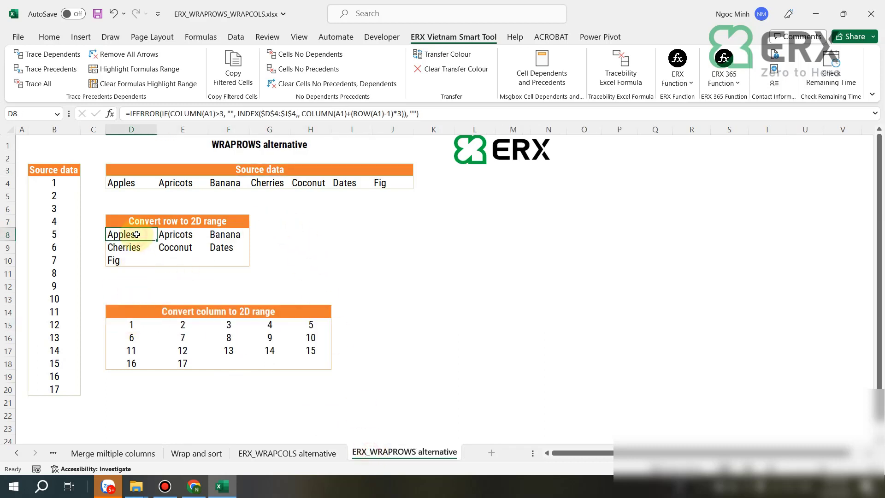